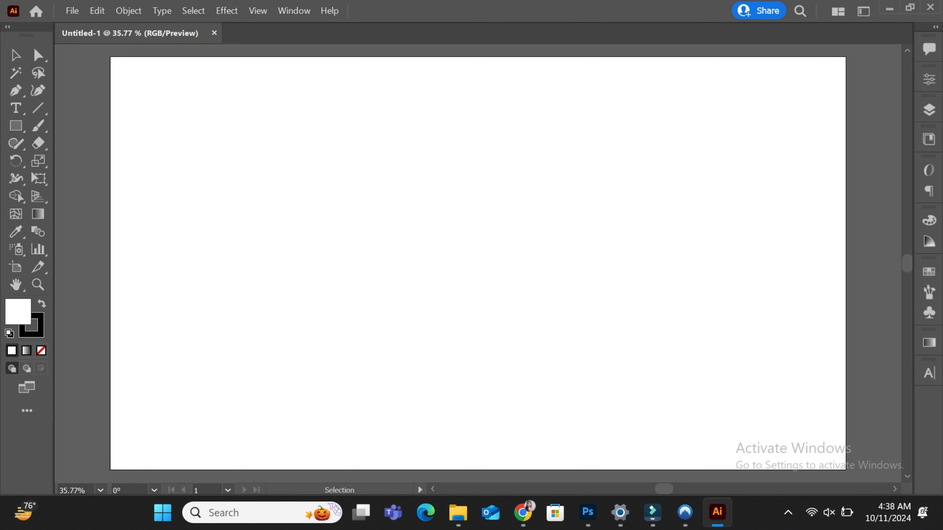
Place the portrait photo from the Downloads folder as a linked image, centred and filling most of the artboard's height
{"action": "left_click", "coordinate": [72, 10]}
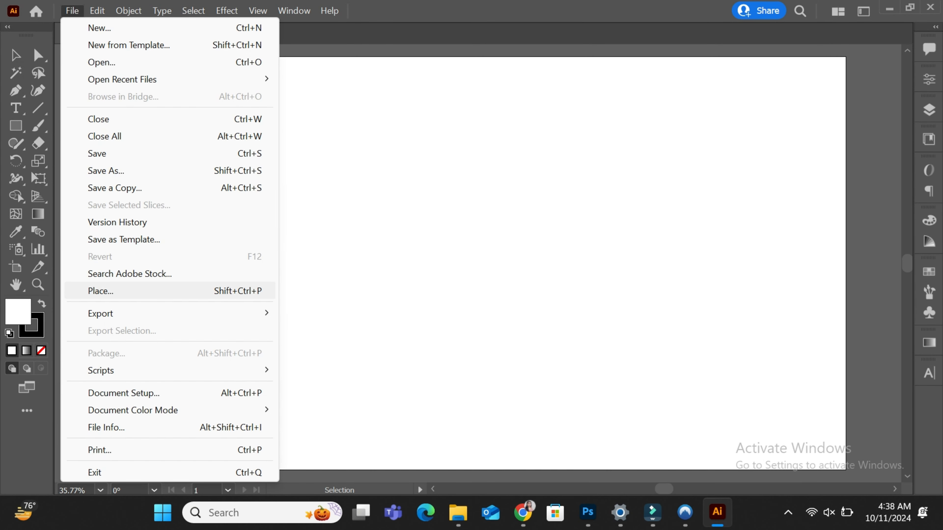
{"action": "left_click", "coordinate": [108, 291]}
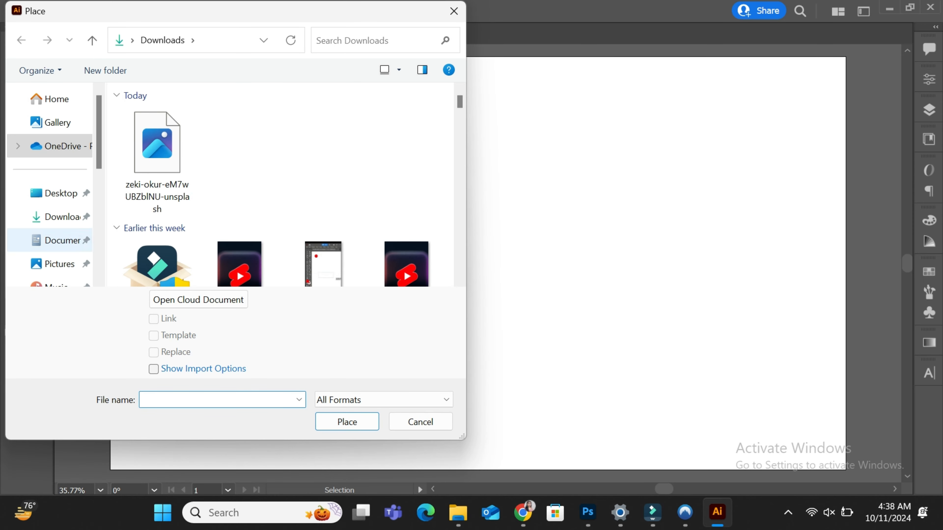
{"action": "left_click", "coordinate": [157, 160]}
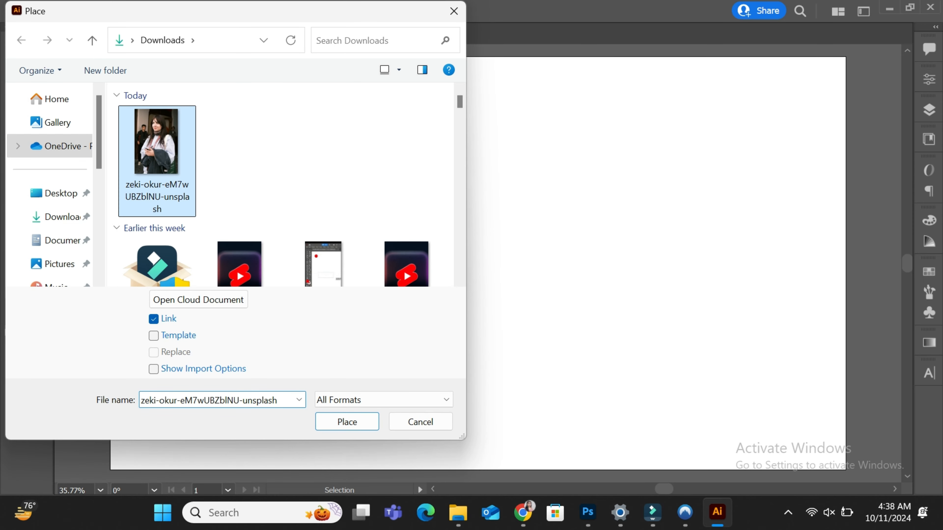
{"action": "left_click", "coordinate": [348, 422]}
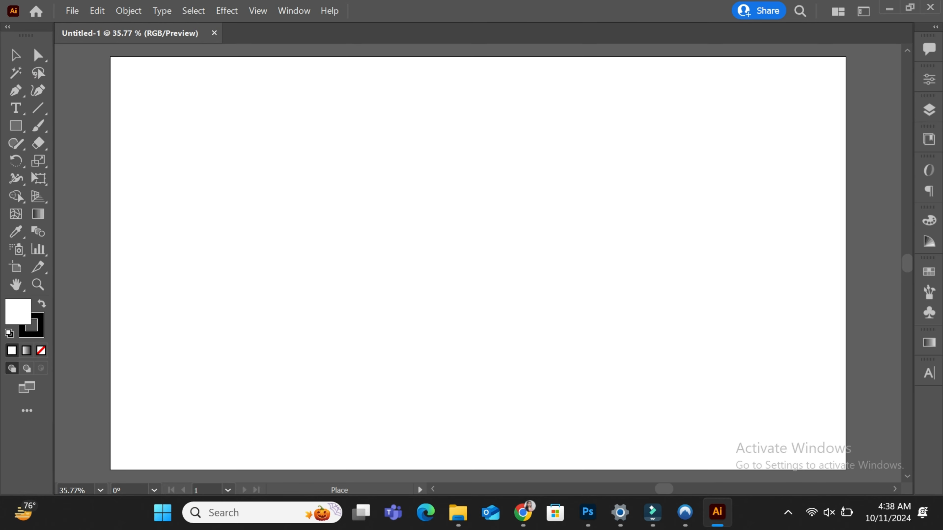
{"action": "left_click_drag", "start_coordinate": [371, 112], "coordinate": [602, 458]}
{"action": "key", "text": "ctrl+shift+a"}
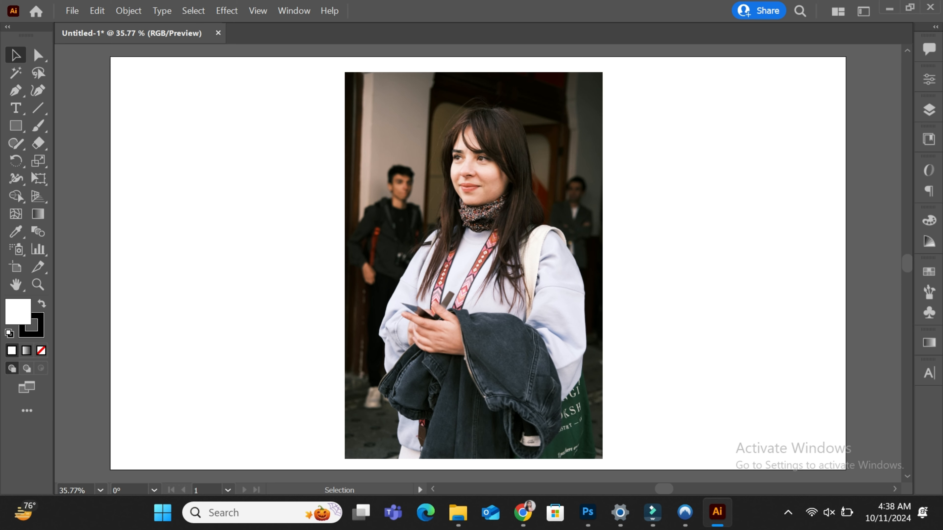
Draw a white hexagon with the Polygon tool, rotate it point-up, shrink it and place it over the upper part of the photo
{"action": "left_click", "coordinate": [15, 126]}
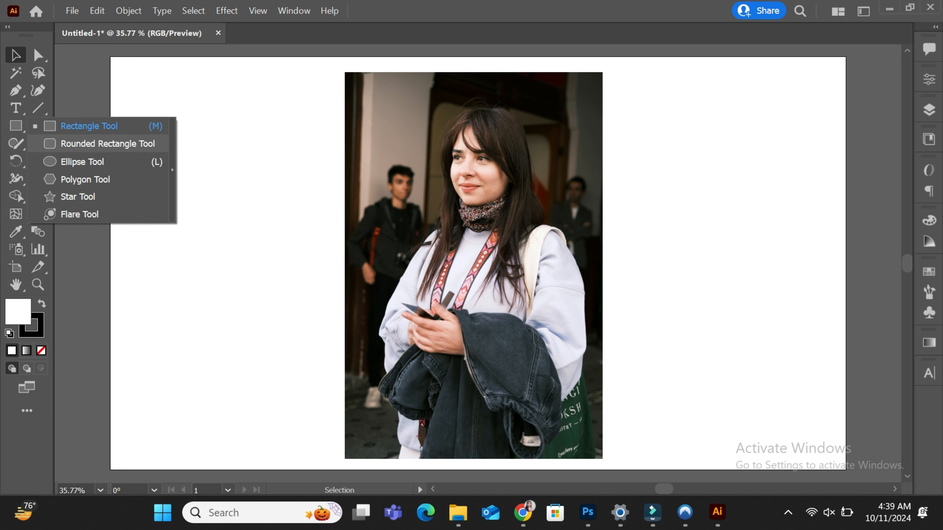
{"action": "left_click", "coordinate": [86, 180]}
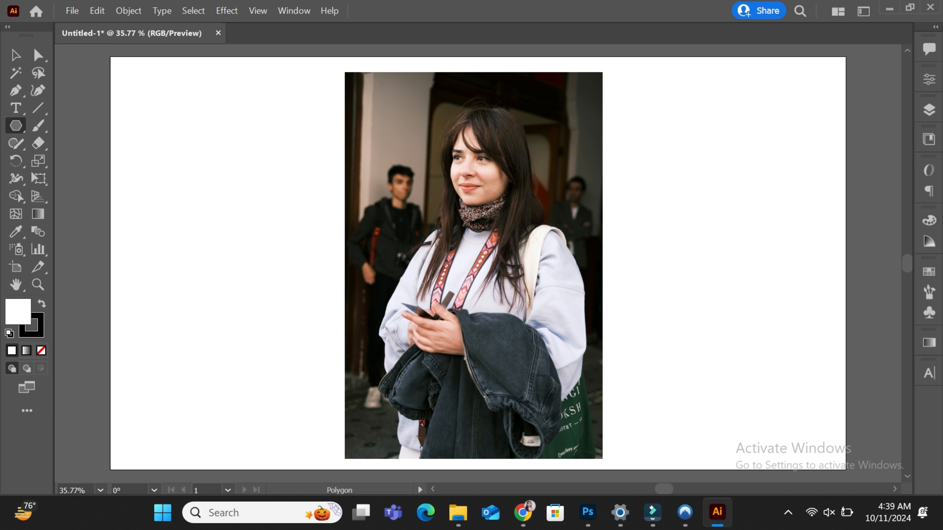
{"action": "left_click_drag", "start_coordinate": [228, 178], "coordinate": [267, 226]}
{"action": "key", "text": "v"}
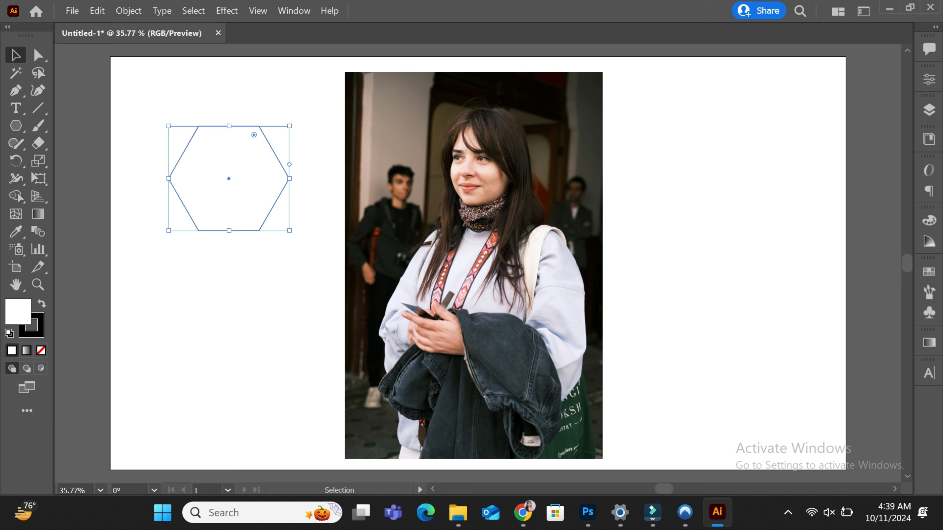
{"action": "left_click_drag", "start_coordinate": [292, 125], "coordinate": [262, 216]}
{"action": "left_click_drag", "start_coordinate": [245, 174], "coordinate": [458, 131]}
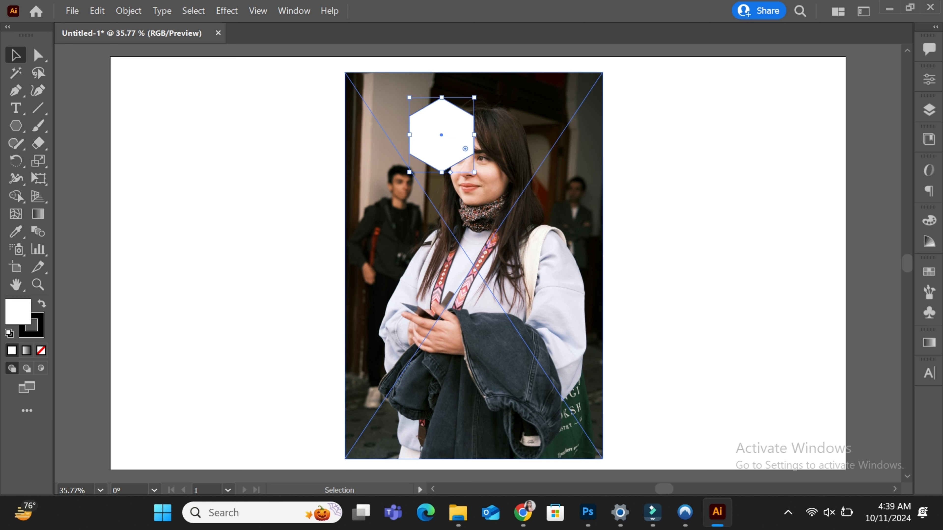
{"action": "left_click_drag", "start_coordinate": [475, 172], "coordinate": [470, 167]}
Duplicate the hexagon twice, placing one copy to its right and the other below and between them with narrow gaps
{"action": "left_click_drag", "start_coordinate": [458, 126], "coordinate": [475, 186]}
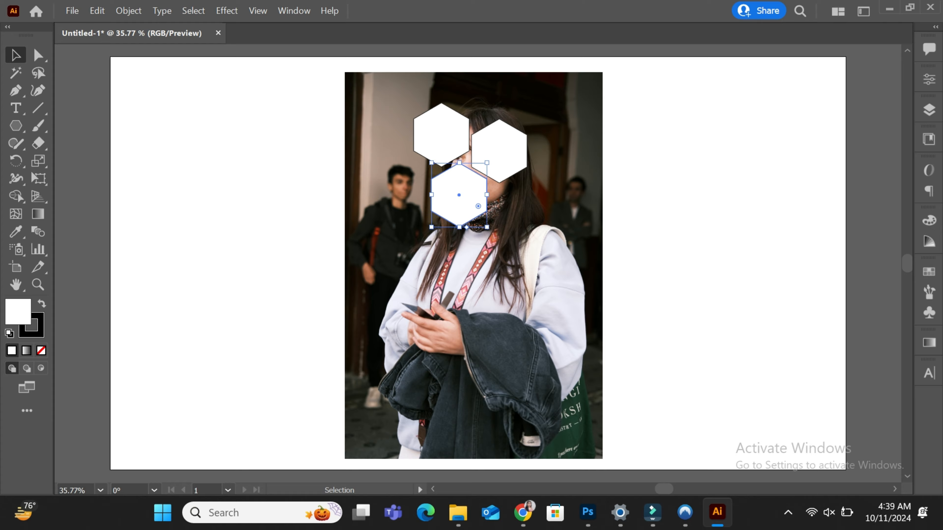
{"action": "key", "text": "ctrl+="}
{"action": "key", "text": "ctrl+="}
{"action": "key", "text": "ctrl+="}
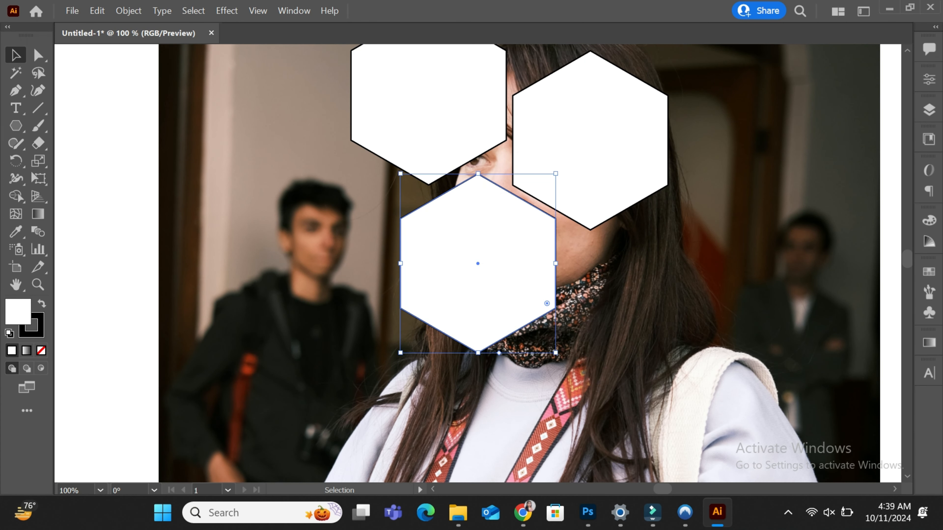
{"action": "left_click_drag", "start_coordinate": [494, 218], "coordinate": [489, 211]}
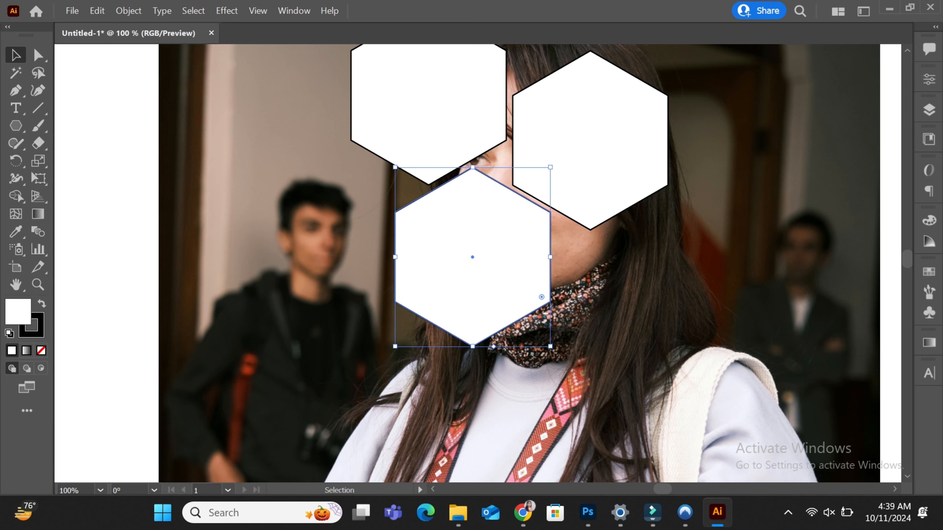
{"action": "scroll", "coordinate": [576, 137], "scroll_direction": "down", "scroll_amount": 1}
{"action": "scroll", "coordinate": [575, 137], "scroll_direction": "up", "scroll_amount": 2}
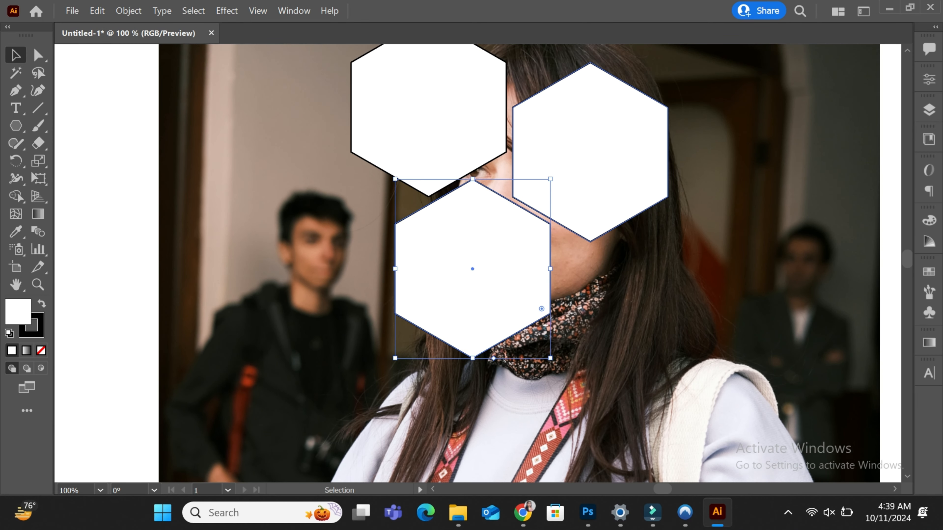
Duplicate the lower hexagon to its right, below the upper-right hexagon, as the fourth hexagon on the photo
{"action": "key", "text": "ctrl+minus"}
{"action": "key", "text": "ctrl+minus"}
{"action": "scroll", "coordinate": [478, 263], "scroll_direction": "down", "scroll_amount": 5}
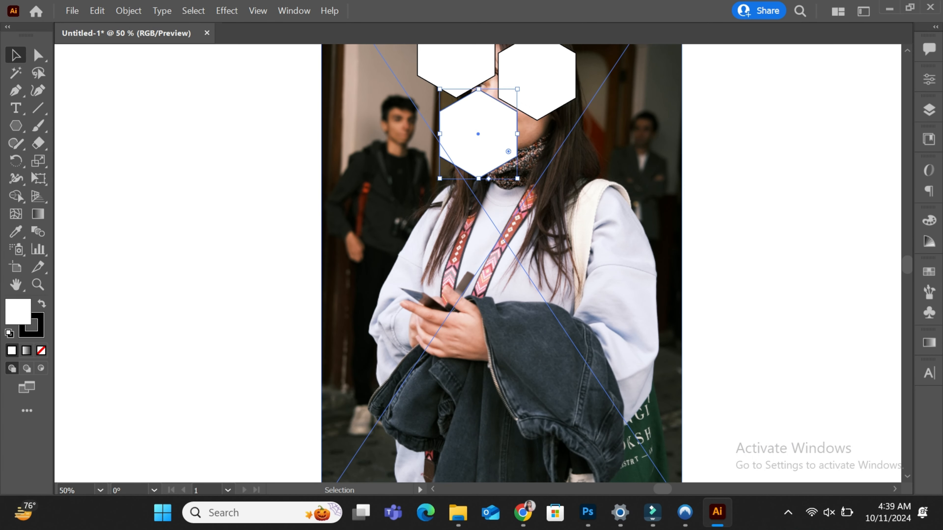
{"action": "left_click_drag", "start_coordinate": [512, 140], "coordinate": [599, 162]}
{"action": "scroll", "coordinate": [598, 162], "scroll_direction": "up", "scroll_amount": 6}
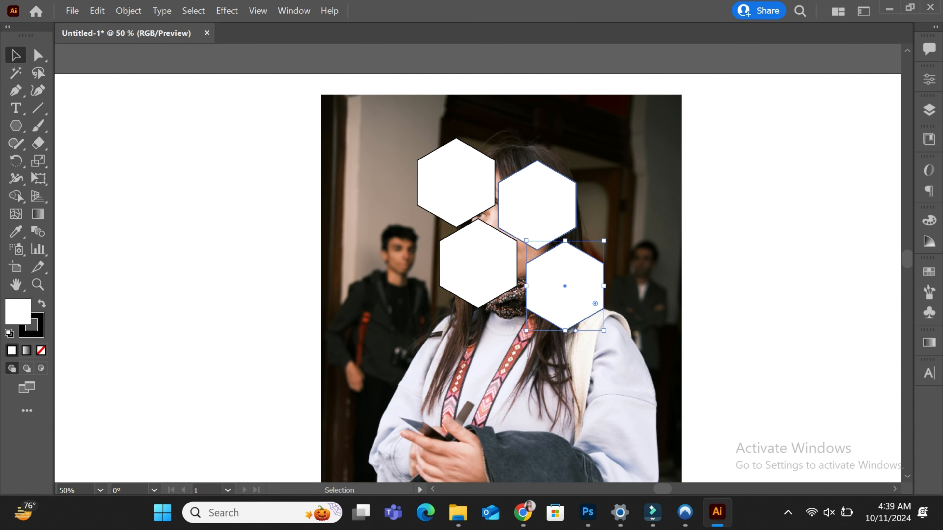
Nudge the upper-right hexagon upward, closer in line with the first hexagon
{"action": "left_click", "coordinate": [537, 205]}
{"action": "key", "text": "Up"}
{"action": "key", "text": "Up"}
{"action": "key", "text": "Up"}
{"action": "key", "text": "Up"}
{"action": "key", "text": "Up"}
{"action": "key", "text": "Up"}
{"action": "key", "text": "Up"}
{"action": "key", "text": "Up"}
{"action": "key", "text": "Up"}
{"action": "key", "text": "Up"}
{"action": "key", "text": "Up"}
{"action": "key", "text": "Up"}
{"action": "key", "text": "Up"}
{"action": "key", "text": "Up"}
{"action": "key", "text": "Up"}
{"action": "key", "text": "Up"}
{"action": "key", "text": "Up"}
{"action": "key", "text": "Up"}
{"action": "key", "text": "Up"}
{"action": "key", "text": "Up"}
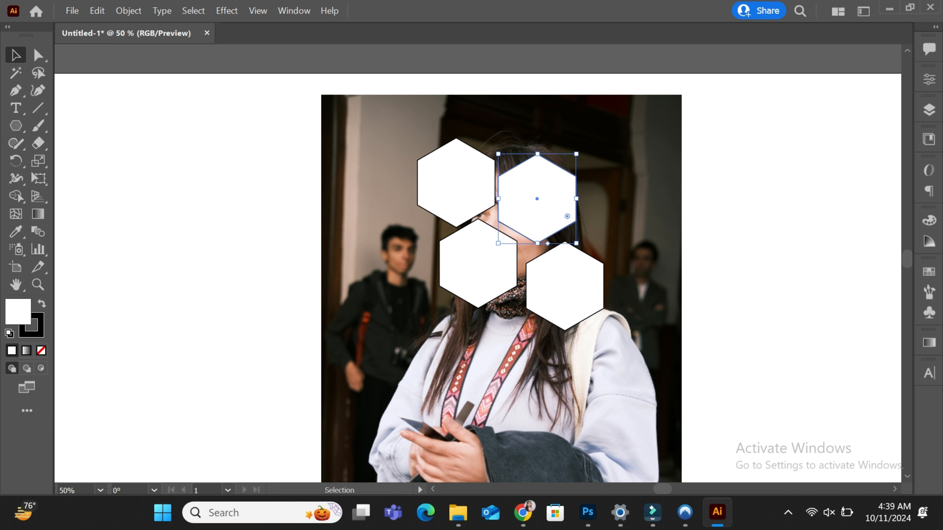
Move the lower-left and upper-right hexagons into a second row side by side, staggered beneath the first hexagon
{"action": "left_click_drag", "start_coordinate": [478, 264], "coordinate": [415, 256]}
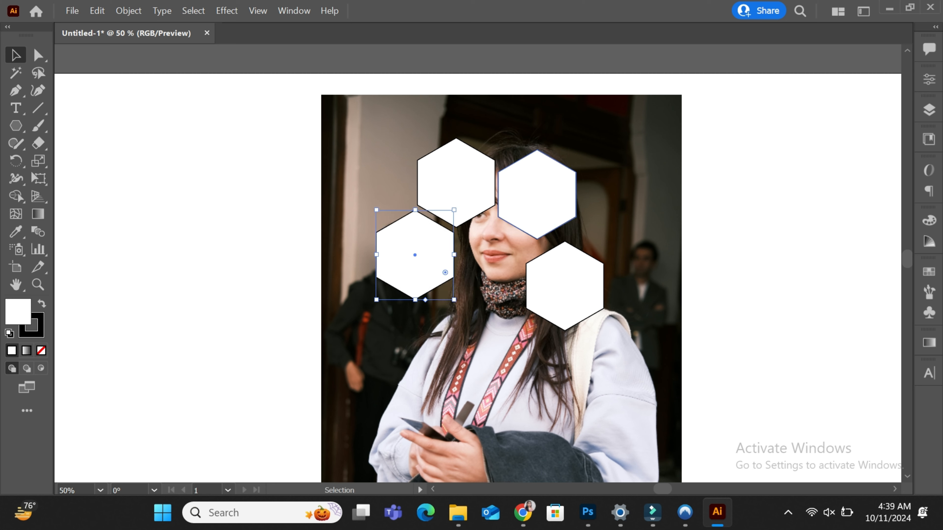
{"action": "left_click", "coordinate": [537, 194]}
{"action": "left_click_drag", "start_coordinate": [524, 214], "coordinate": [495, 257]}
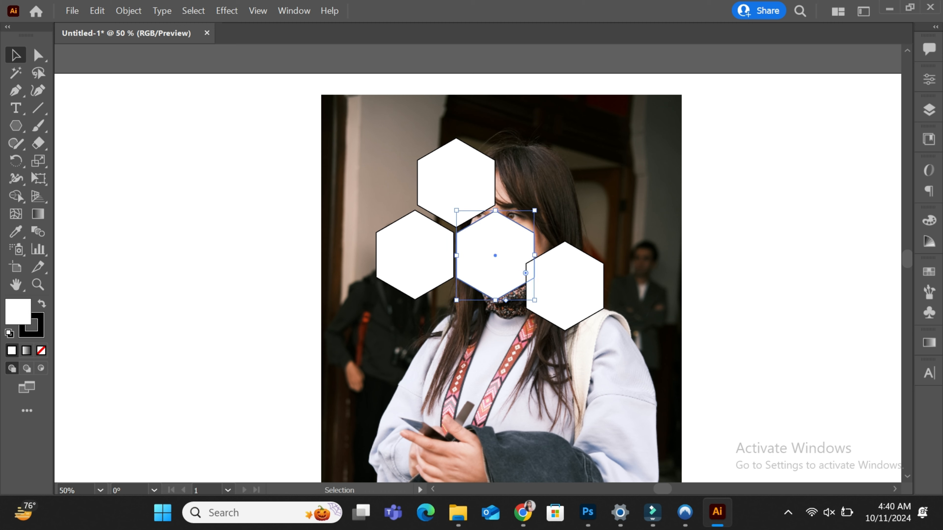
Move the remaining lower-right hexagon beside the first one in the top row and nudge it to match the narrow gap
{"action": "left_click", "coordinate": [565, 286]}
{"action": "left_click_drag", "start_coordinate": [567, 278], "coordinate": [543, 173]}
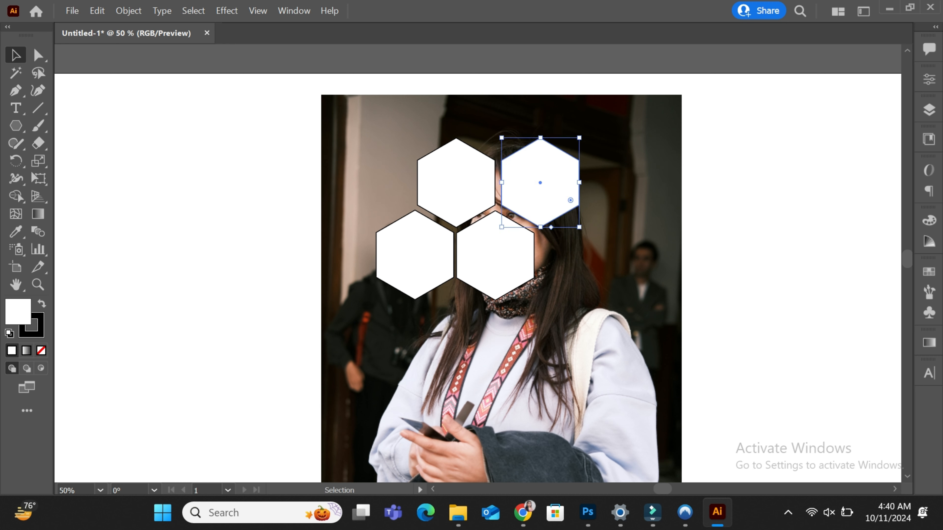
{"action": "key", "text": "Left"}
{"action": "key", "text": "Left"}
{"action": "key", "text": "Left"}
{"action": "key", "text": "Left"}
{"action": "key", "text": "Left"}
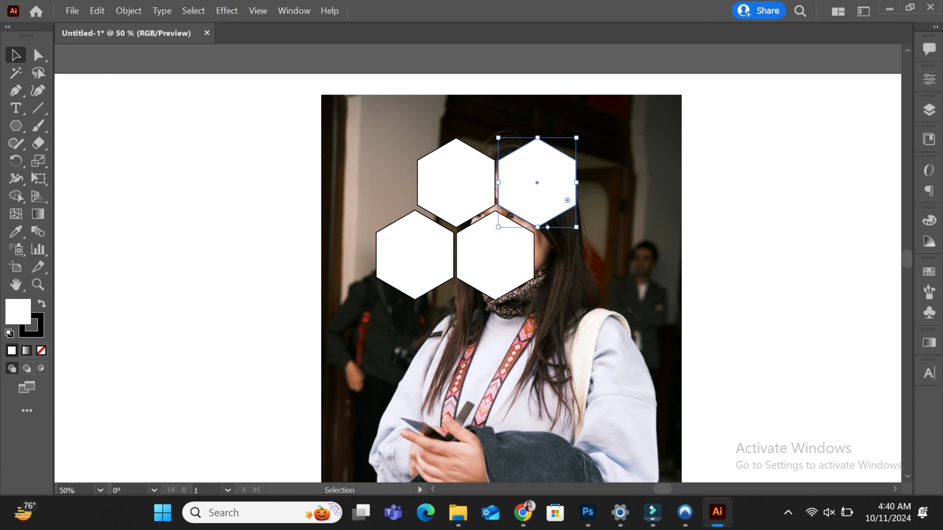
{"action": "key", "text": "Down"}
{"action": "scroll", "coordinate": [478, 264], "scroll_direction": "down", "scroll_amount": 3}
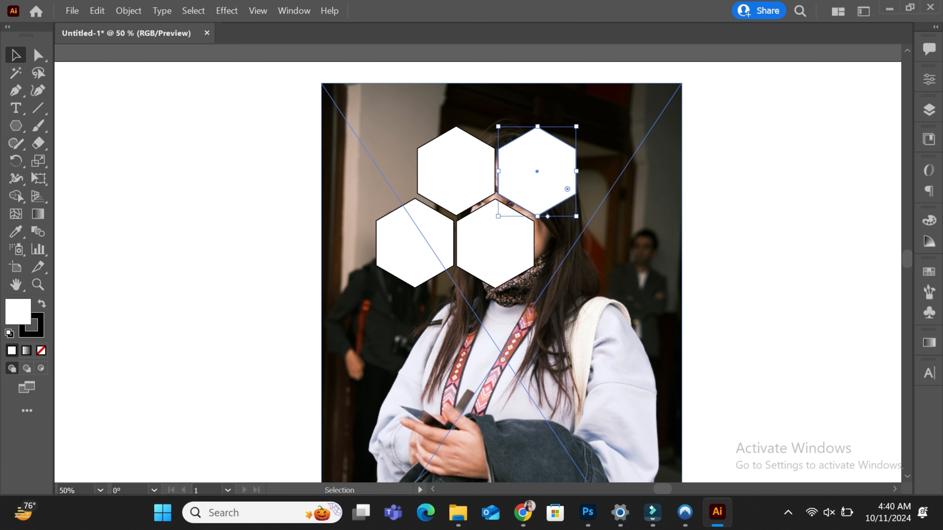
{"action": "key", "text": "ctrl+shift+a"}
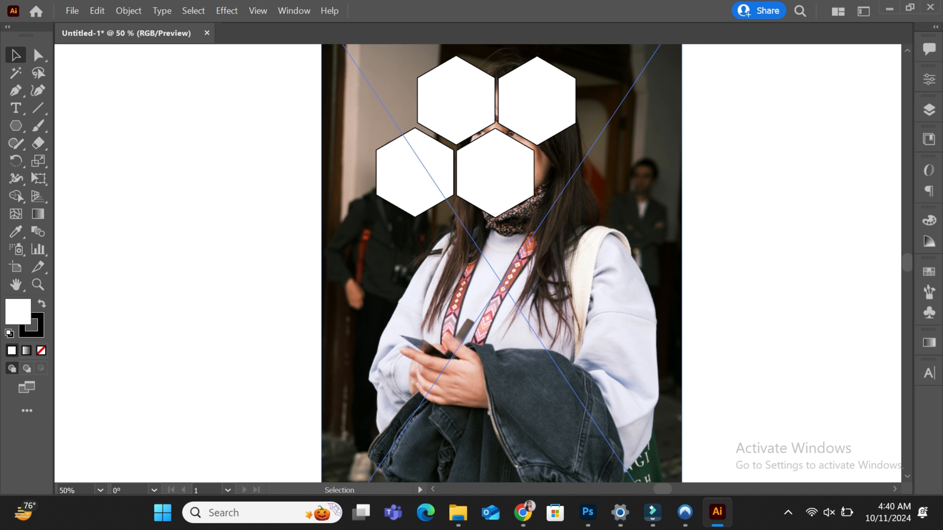
Duplicate hexagons to build a staggered third and fourth row of two each, completing an eight-piece honeycomb
{"action": "left_click", "coordinate": [537, 101]}
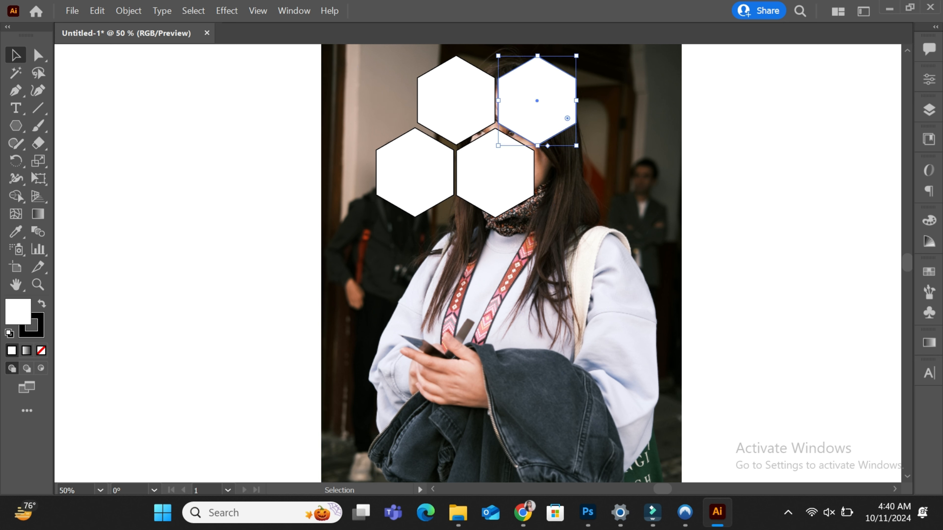
{"action": "left_click_drag", "start_coordinate": [562, 113], "coordinate": [479, 262]}
{"action": "key", "text": "ctrl+z"}
{"action": "left_click_drag", "start_coordinate": [554, 109], "coordinate": [534, 244]}
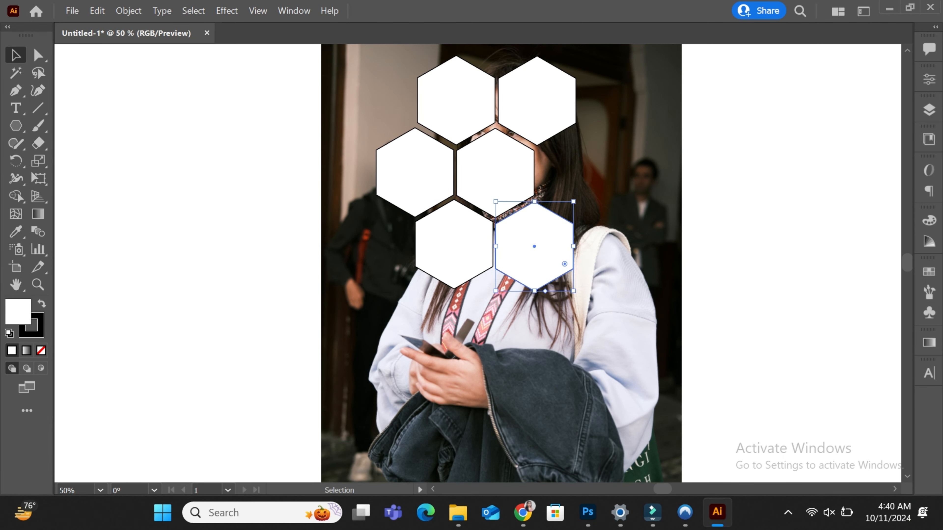
{"action": "key", "text": "ctrl+z"}
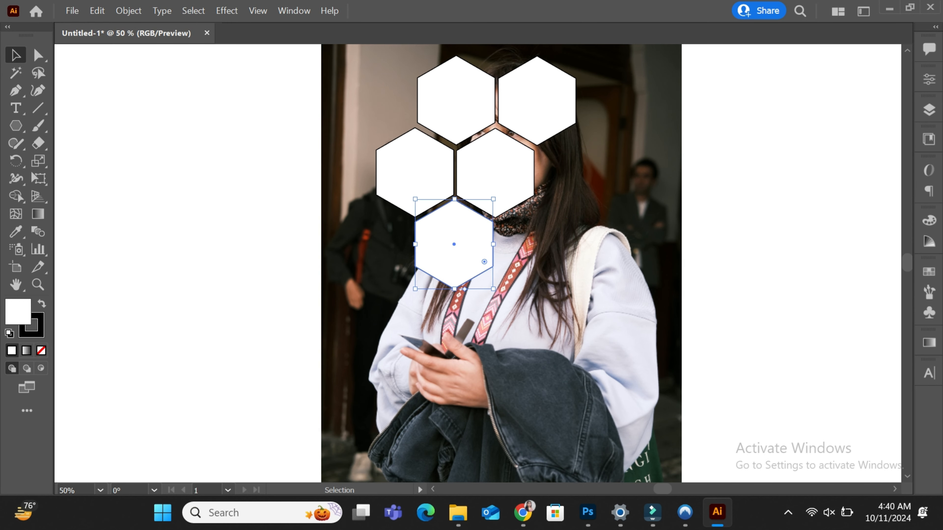
{"action": "left_click_drag", "start_coordinate": [453, 244], "coordinate": [412, 314]}
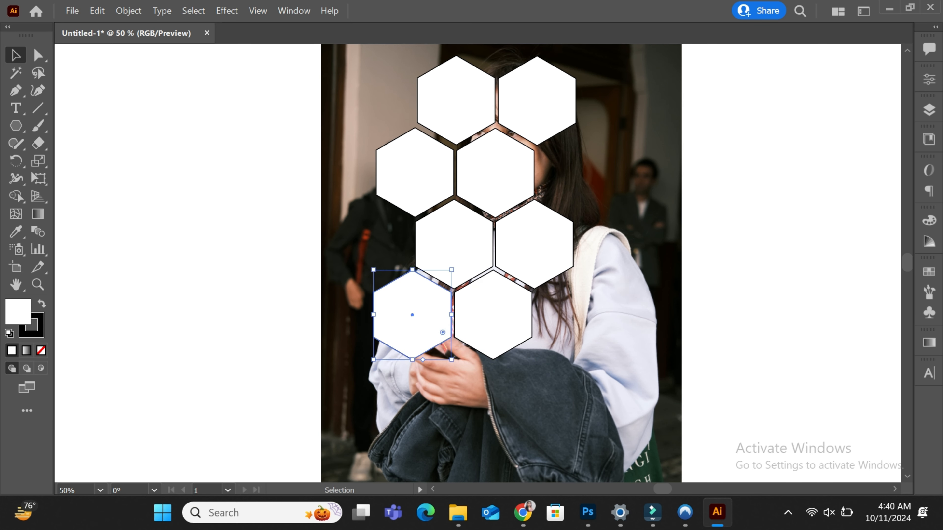
Select all eight hexagons and remove their stroke, keeping the white fill, with the selection cleared at the end
{"action": "left_click", "coordinate": [520, 102]}
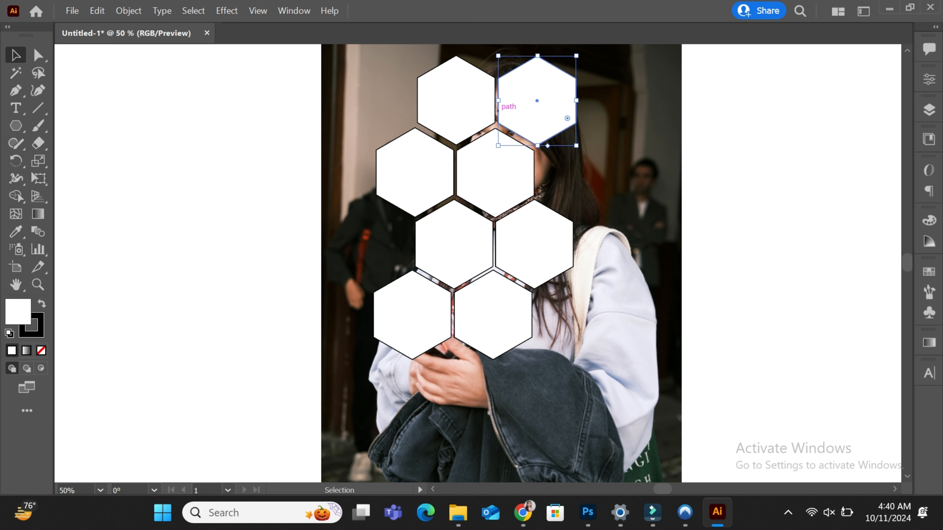
{"action": "left_click", "coordinate": [456, 100], "text": "shift"}
{"action": "left_click", "coordinate": [415, 173], "text": "shift"}
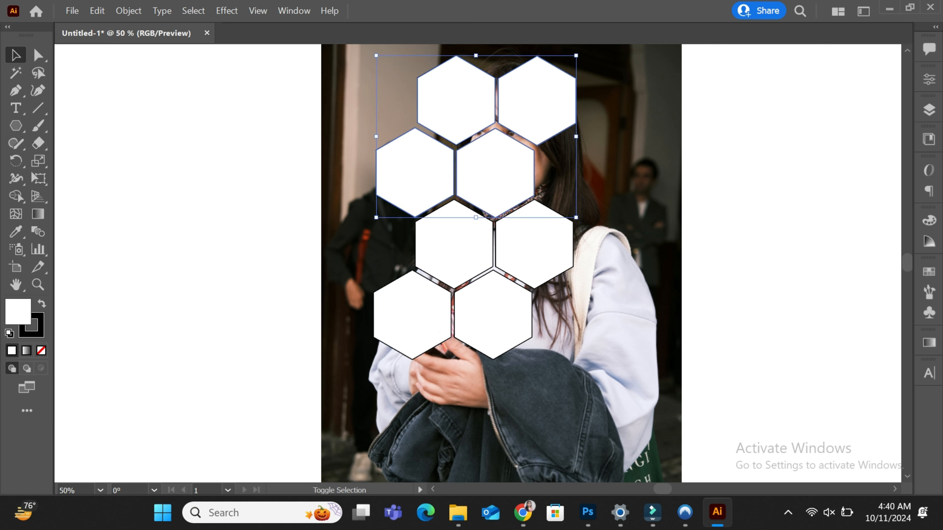
{"action": "left_click", "coordinate": [495, 173], "text": "shift"}
{"action": "left_click", "coordinate": [453, 243], "text": "shift"}
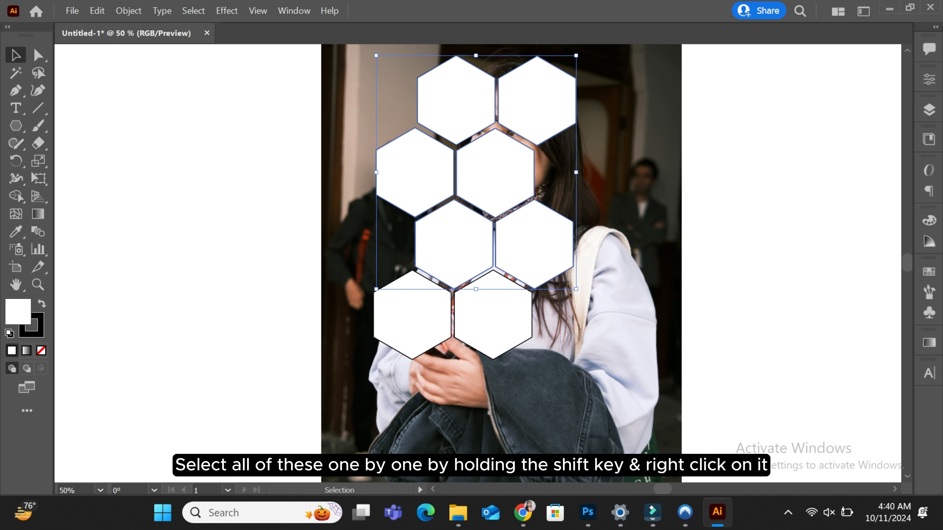
{"action": "left_click", "coordinate": [535, 243], "text": "shift"}
{"action": "key", "text": "shift"}
{"action": "key", "text": "shift"}
{"action": "key", "text": "shift"}
{"action": "key", "text": "shift"}
{"action": "key", "text": "shift"}
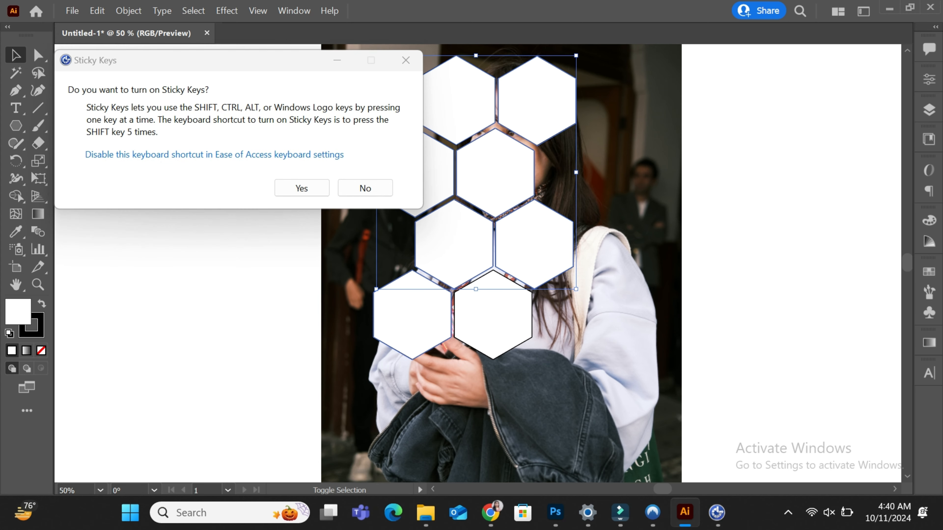
{"action": "left_click", "coordinate": [365, 188]}
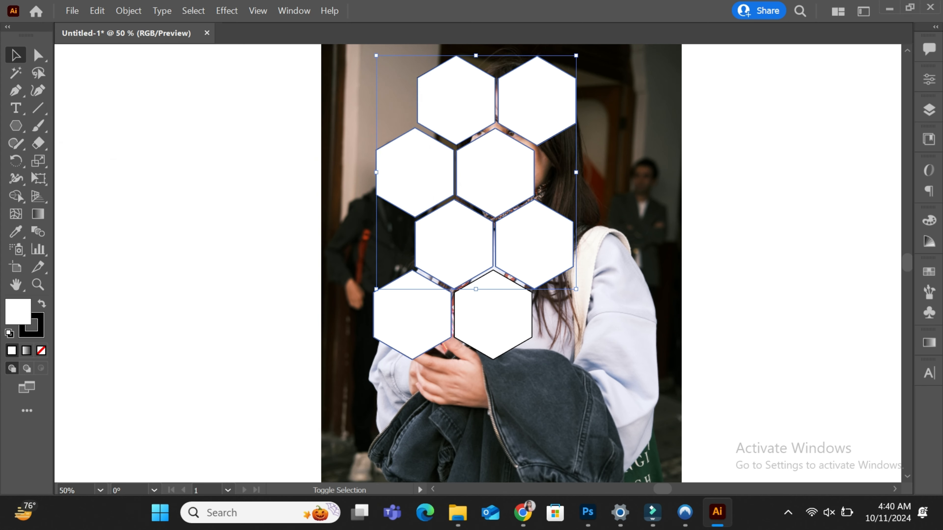
{"action": "left_click", "coordinate": [412, 315], "text": "shift"}
{"action": "left_click", "coordinate": [493, 315], "text": "shift"}
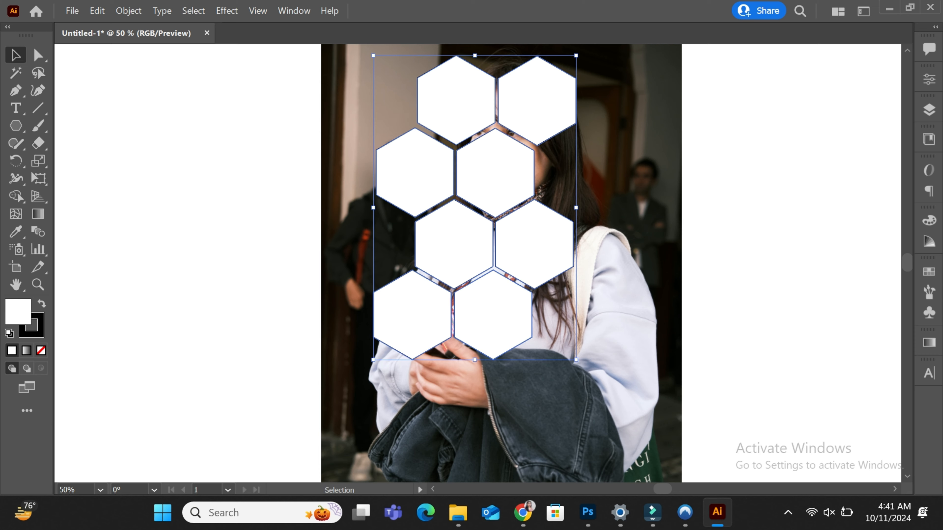
{"action": "left_click", "coordinate": [31, 325]}
{"action": "left_click", "coordinate": [40, 351]}
{"action": "left_click", "coordinate": [17, 311]}
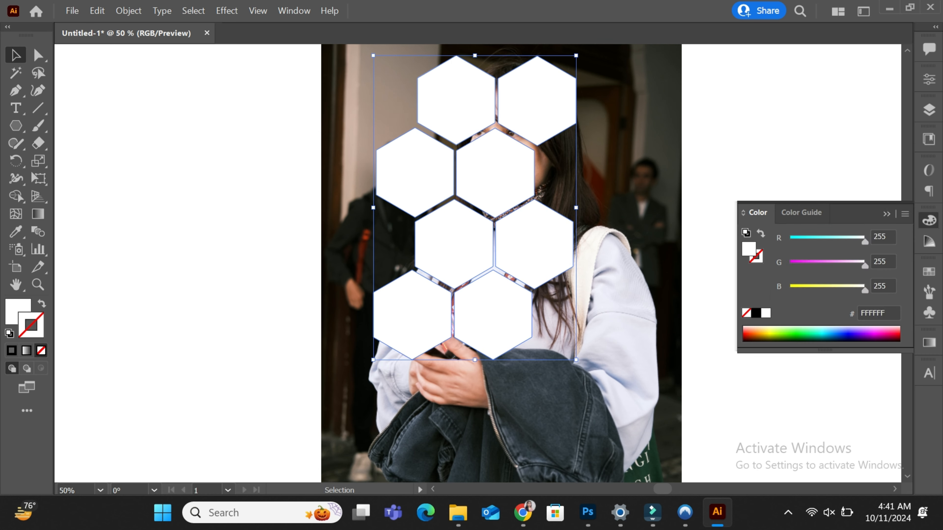
{"action": "left_click", "coordinate": [887, 214]}
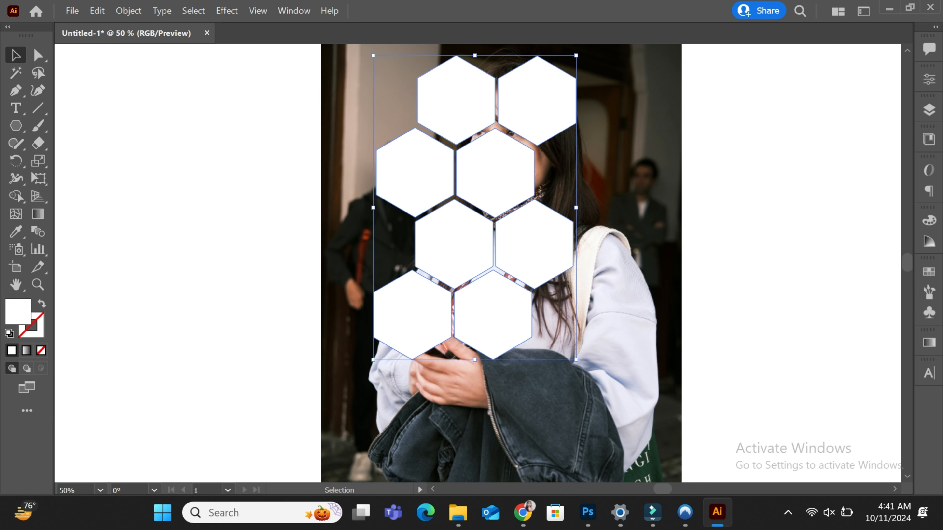
{"action": "key", "text": "ctrl+shift+a"}
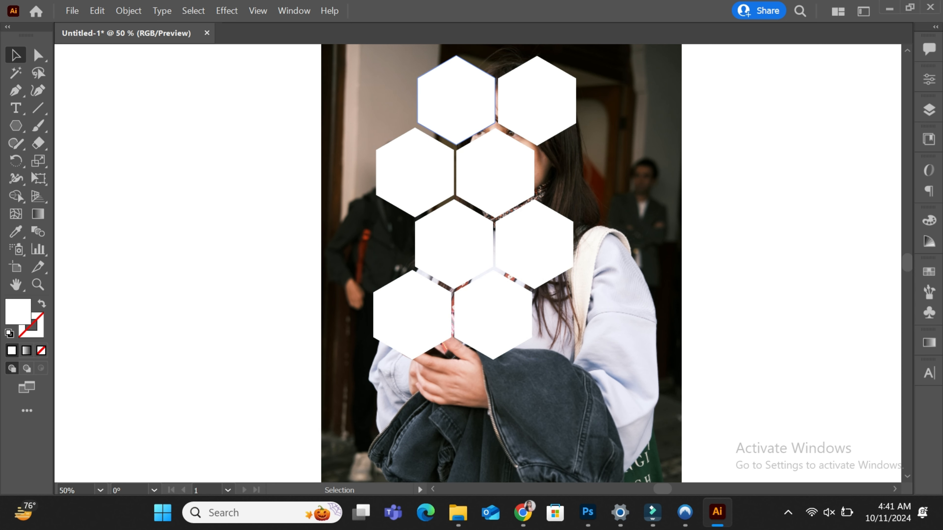
Fill the left hexagons of the second and fourth rows with turquoise 19C3CC and clear the selection
{"action": "left_click", "coordinate": [457, 100]}
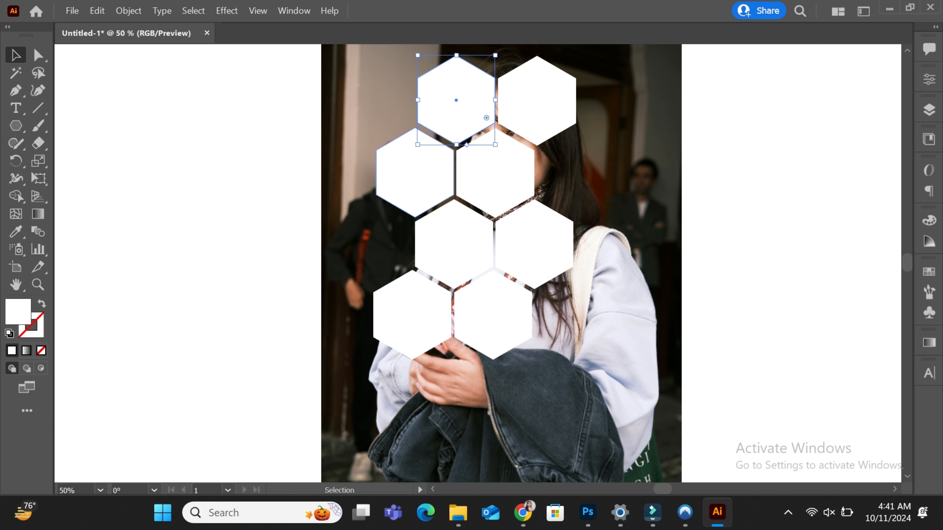
{"action": "left_click", "coordinate": [415, 173]}
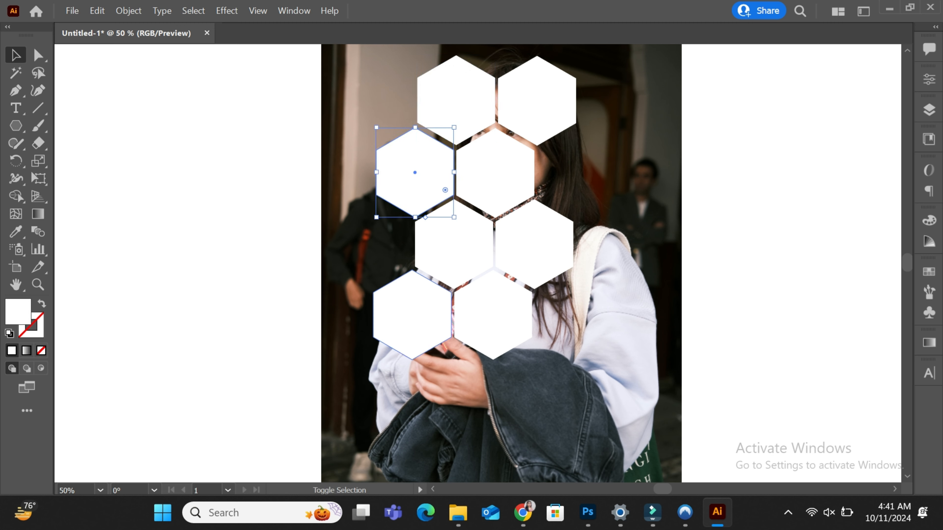
{"action": "left_click", "coordinate": [412, 315], "text": "shift"}
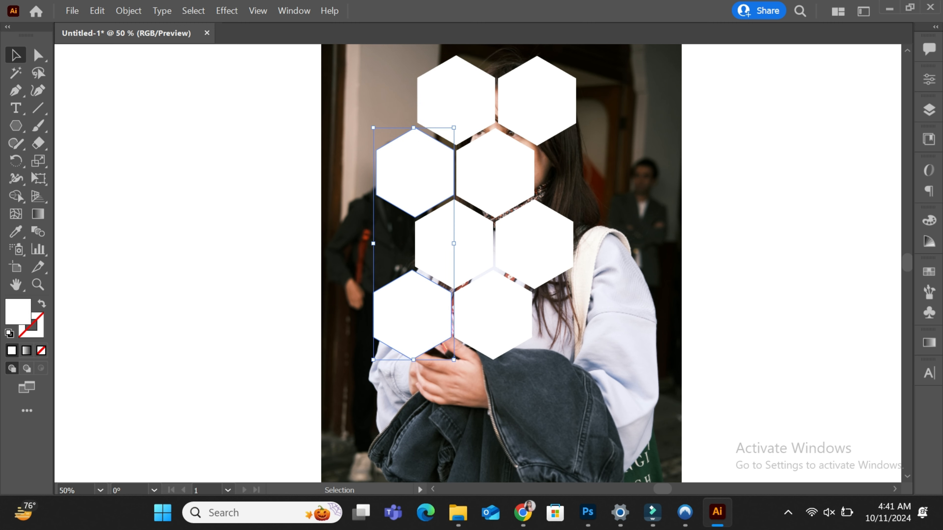
{"action": "double_click", "coordinate": [18, 312]}
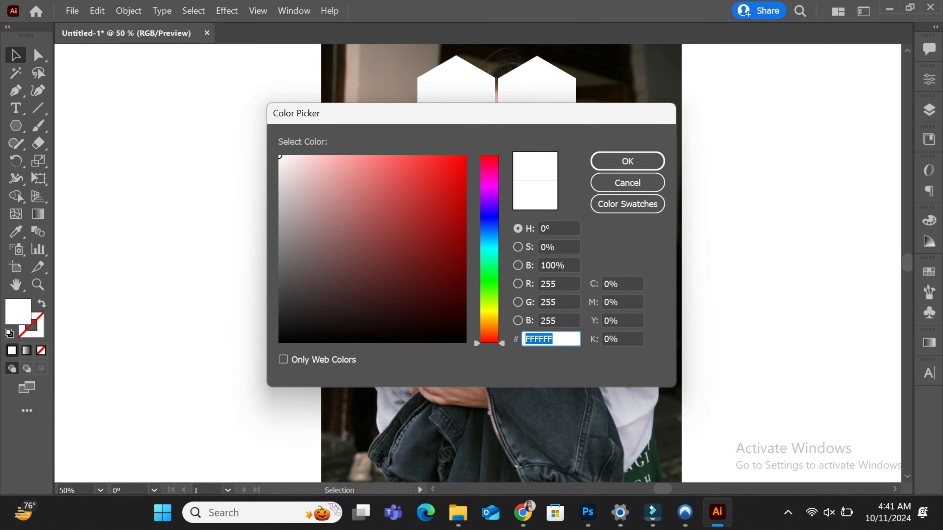
{"action": "left_click", "coordinate": [490, 250]}
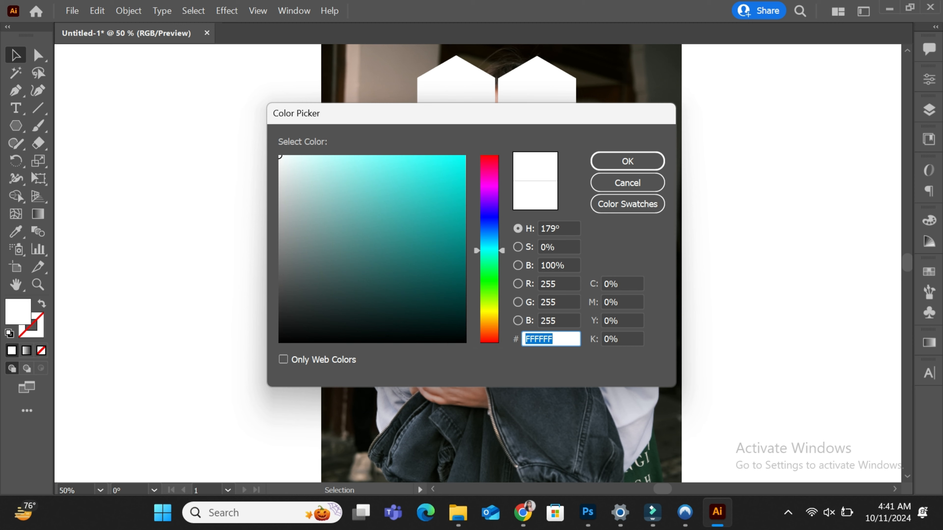
{"action": "left_click_drag", "start_coordinate": [490, 250], "coordinate": [489, 247]}
{"action": "type", "text": "19C3CC"}
{"action": "key", "text": "Return"}
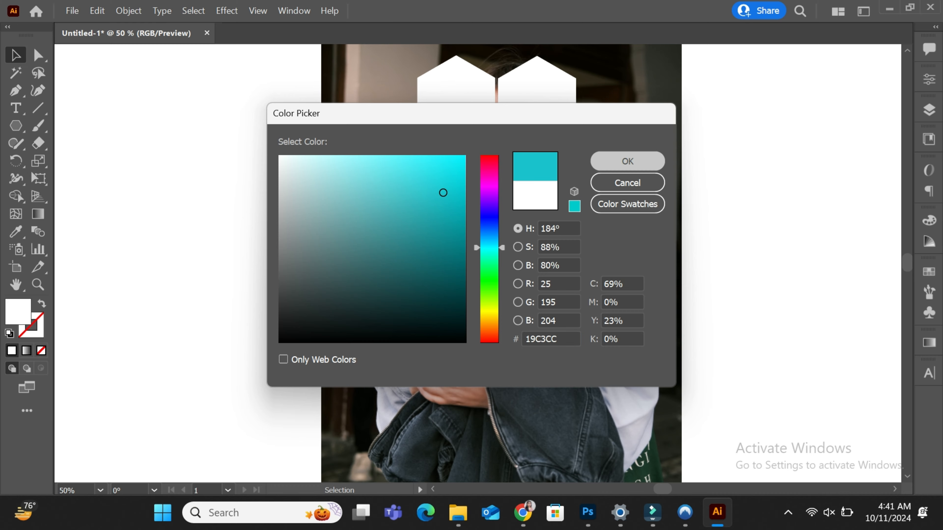
{"action": "key", "text": "ctrl+shift+a"}
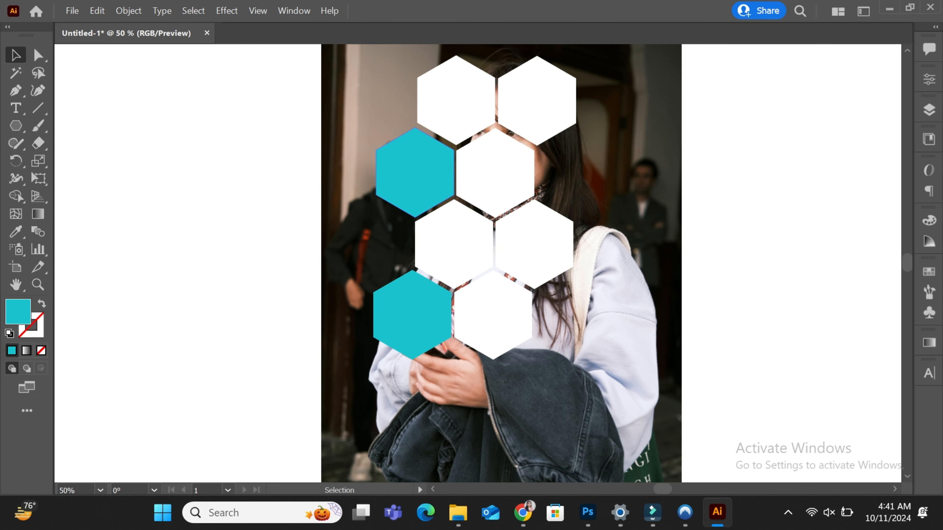
{"action": "left_click", "coordinate": [456, 101]}
{"action": "left_click", "coordinate": [537, 101], "text": "shift"}
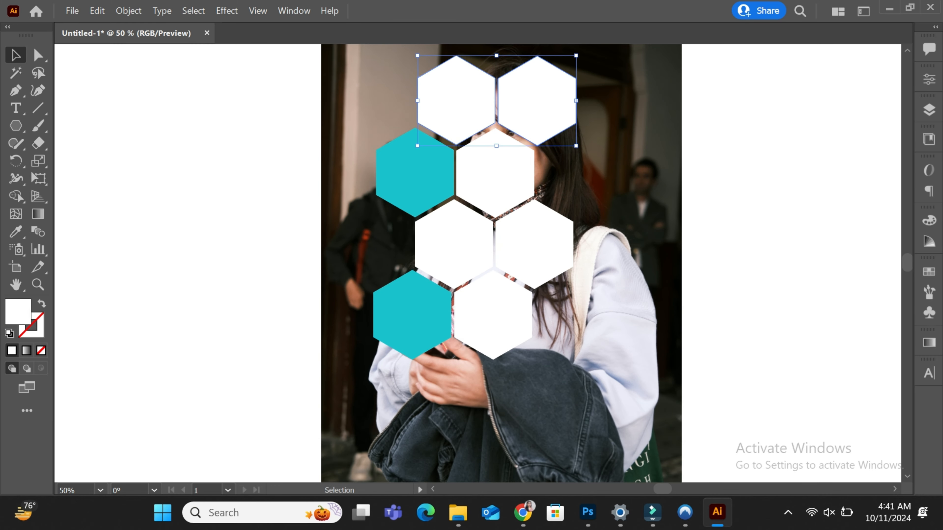
{"action": "key", "text": "shift"}
{"action": "key", "text": "shift"}
{"action": "key", "text": "shift"}
{"action": "key", "text": "shift"}
{"action": "key", "text": "shift"}
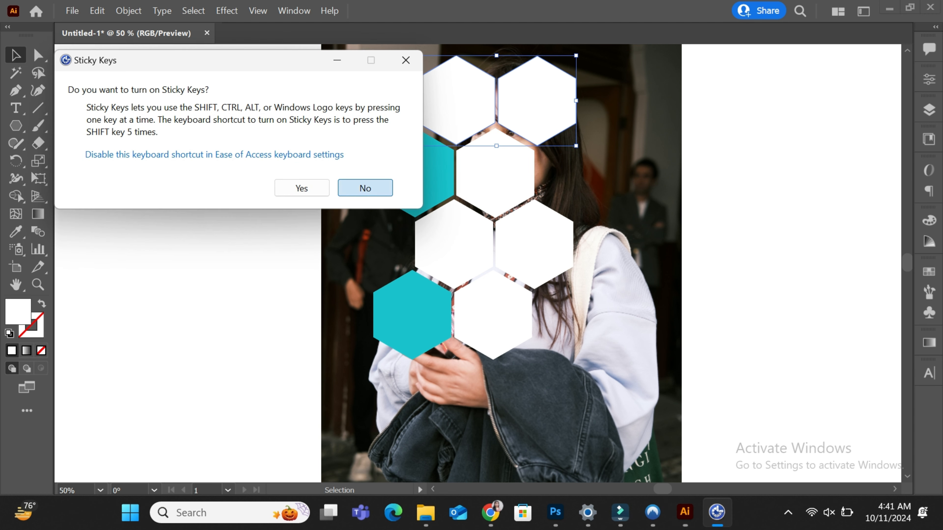
{"action": "left_click", "coordinate": [365, 188]}
{"action": "left_click", "coordinate": [495, 174], "text": "shift"}
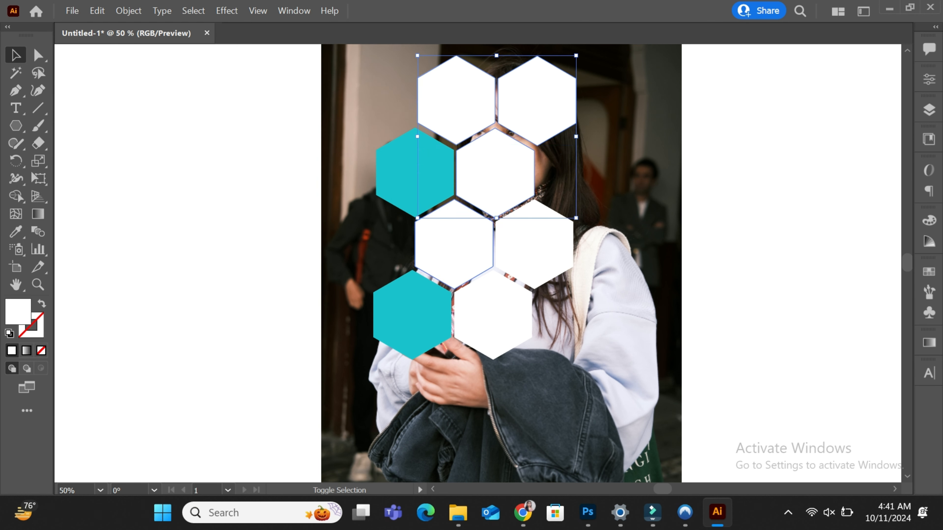
{"action": "left_click", "coordinate": [453, 246], "text": "shift"}
{"action": "left_click", "coordinate": [535, 245], "text": "shift"}
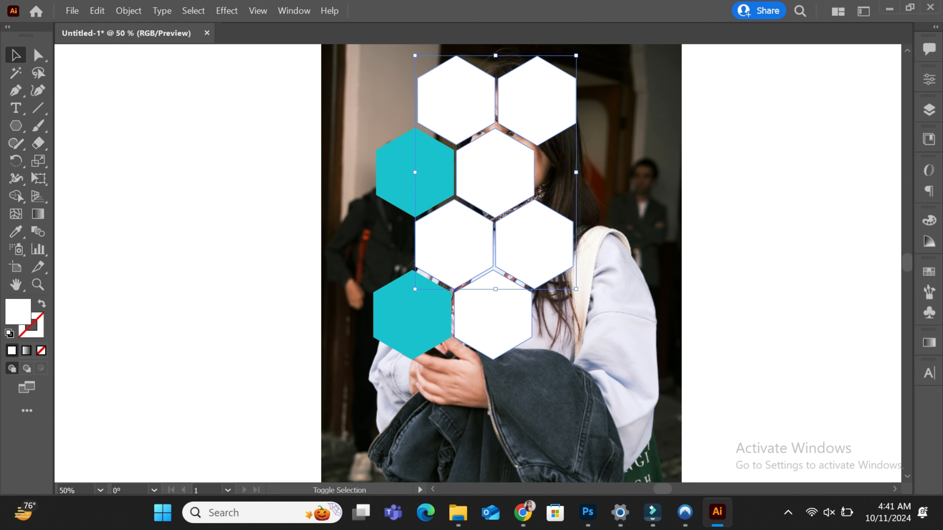
{"action": "left_click", "coordinate": [493, 316], "text": "shift"}
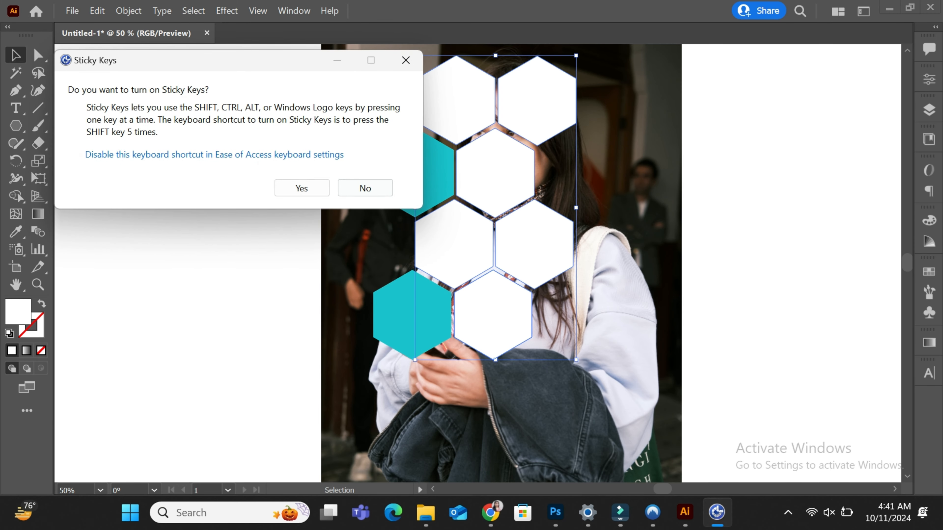
{"action": "left_click", "coordinate": [365, 188]}
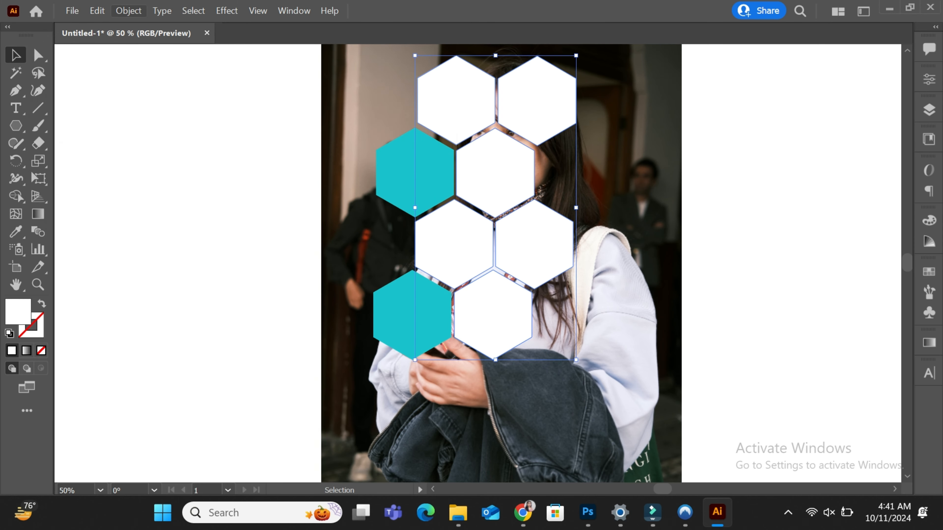
{"action": "left_click", "coordinate": [129, 11]}
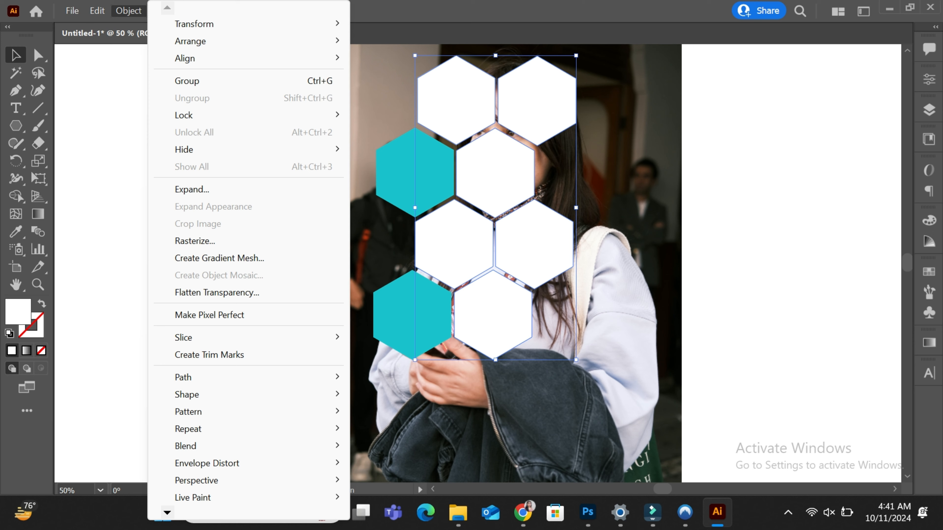
{"action": "mouse_move", "coordinate": [97, 10]}
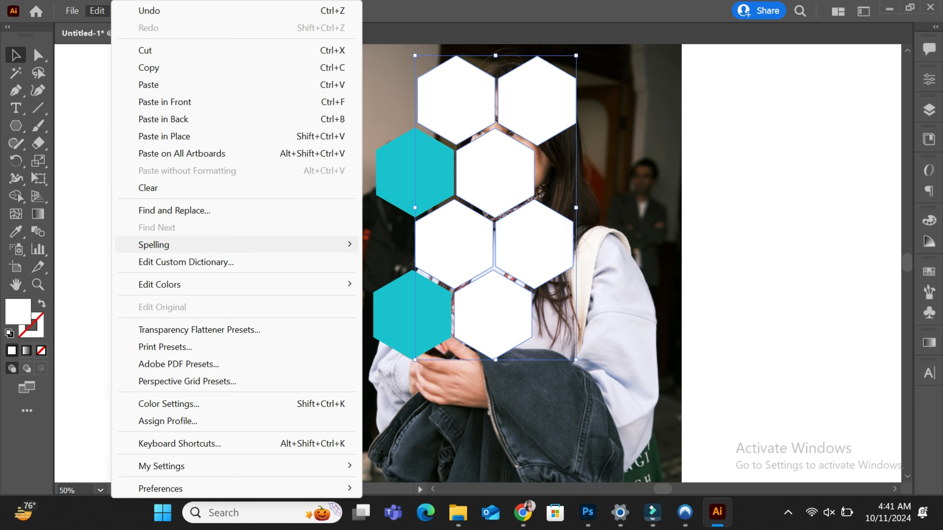
{"action": "key", "text": "Escape"}
Select the six white hexagons and combine them into one compound path
{"action": "left_click", "coordinate": [498, 113]}
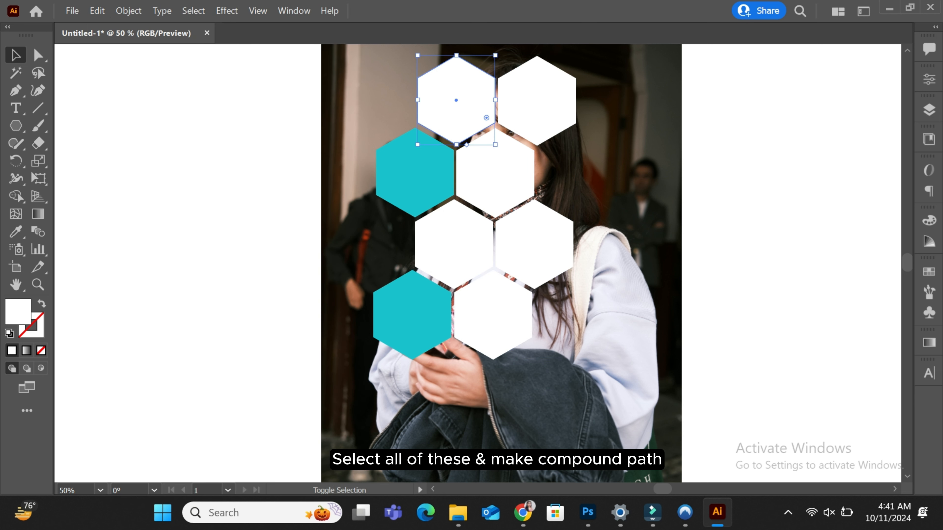
{"action": "left_click", "coordinate": [537, 100], "text": "shift"}
{"action": "left_click", "coordinate": [495, 173], "text": "shift"}
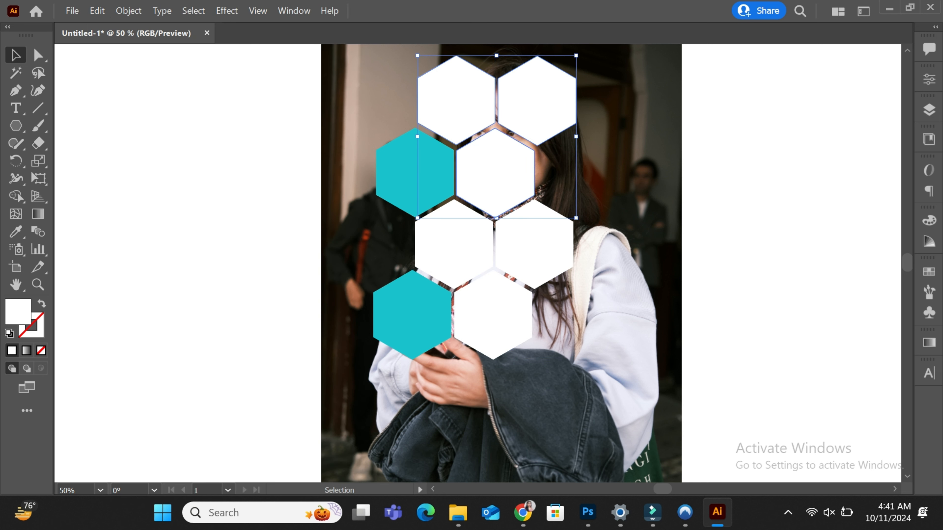
{"action": "left_click", "coordinate": [454, 244], "text": "shift"}
{"action": "left_click", "coordinate": [534, 244], "text": "shift"}
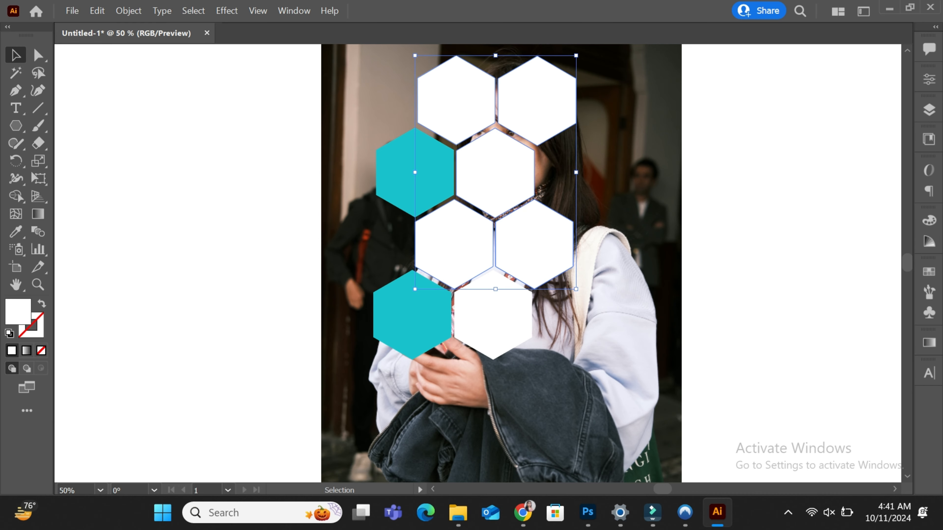
{"action": "left_click", "coordinate": [493, 315], "text": "shift"}
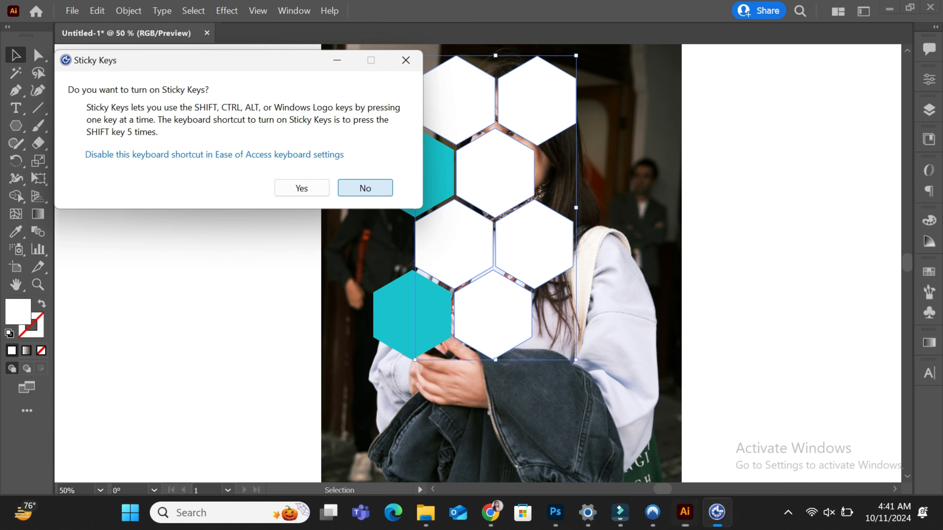
{"action": "left_click", "coordinate": [365, 189]}
{"action": "left_click", "coordinate": [128, 11]}
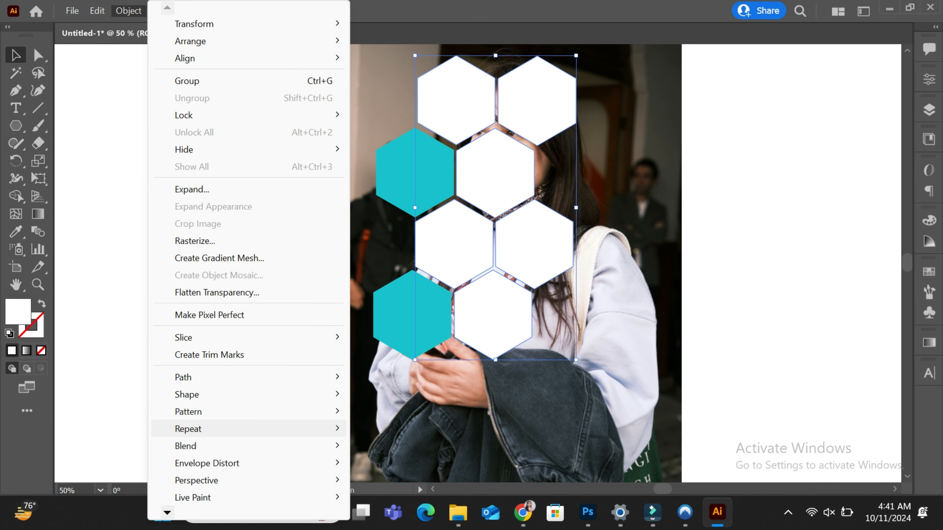
{"action": "mouse_move", "coordinate": [167, 513]}
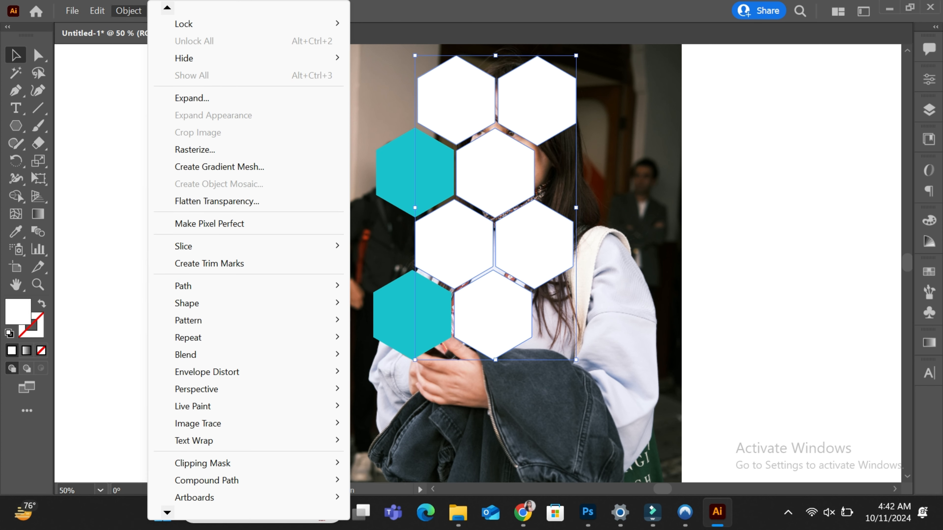
{"action": "mouse_move", "coordinate": [208, 481]}
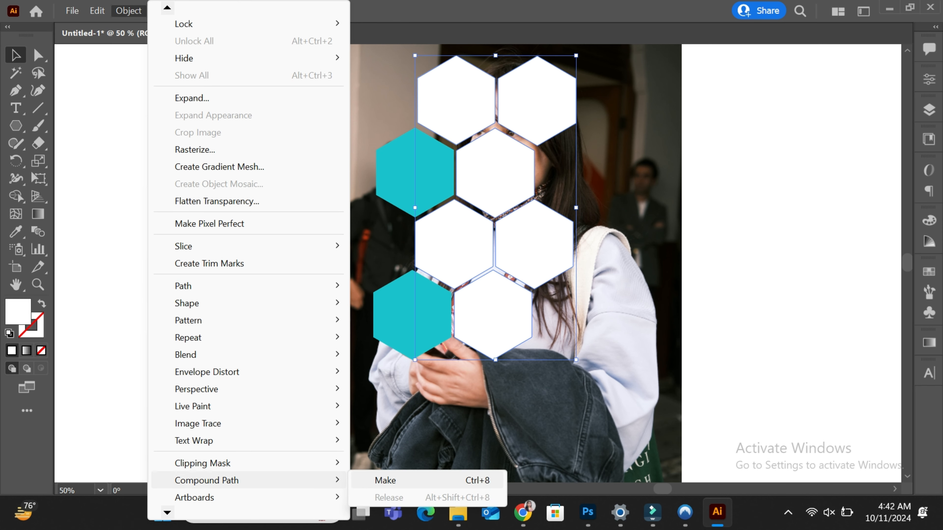
{"action": "left_click", "coordinate": [386, 480]}
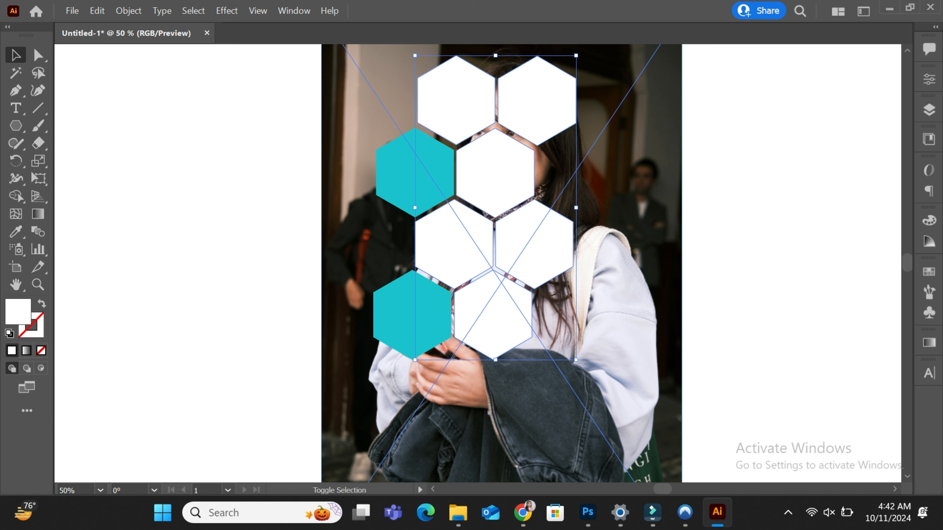
Make a clipping mask from the white compound path and the portrait photo, and move the whole honeycomb slightly lower
{"action": "left_click", "coordinate": [501, 409], "text": "shift"}
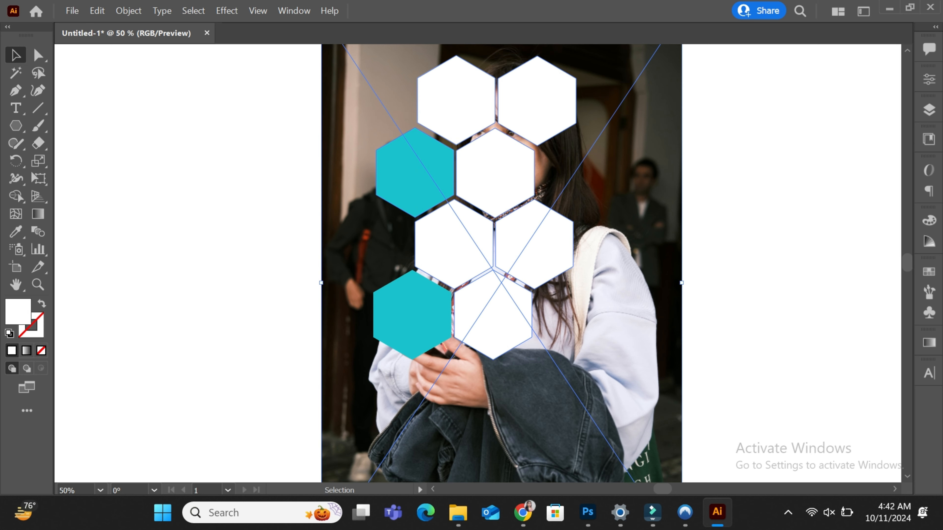
{"action": "right_click", "coordinate": [418, 160]}
{"action": "left_click", "coordinate": [465, 296]}
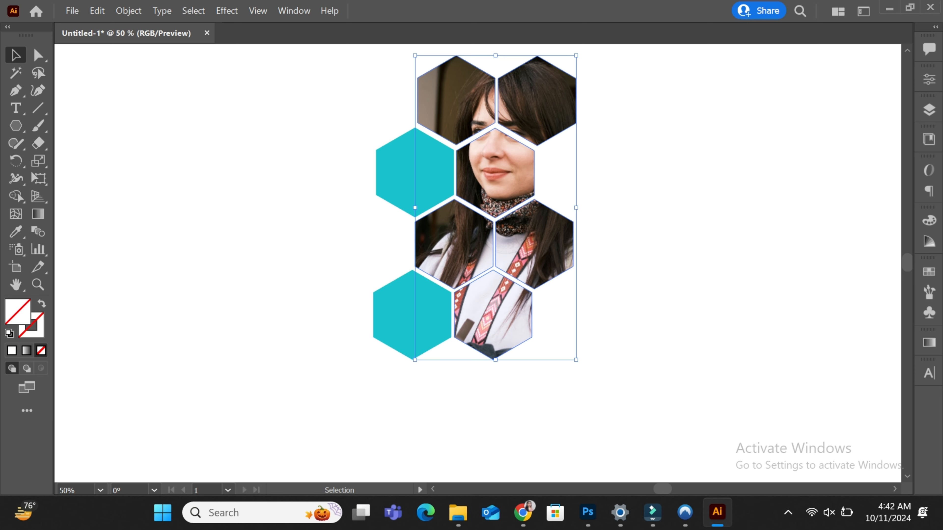
{"action": "key", "text": "ctrl+shift+a"}
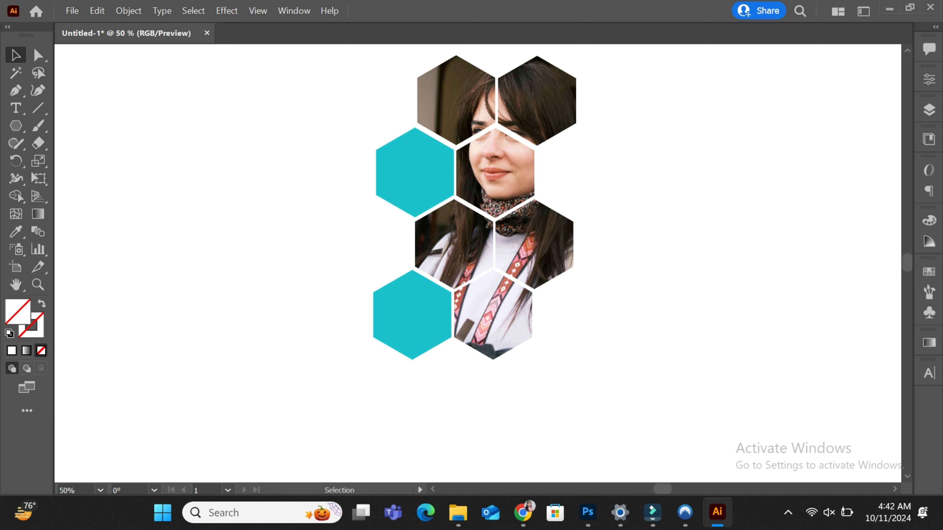
{"action": "left_click_drag", "start_coordinate": [500, 290], "coordinate": [501, 336]}
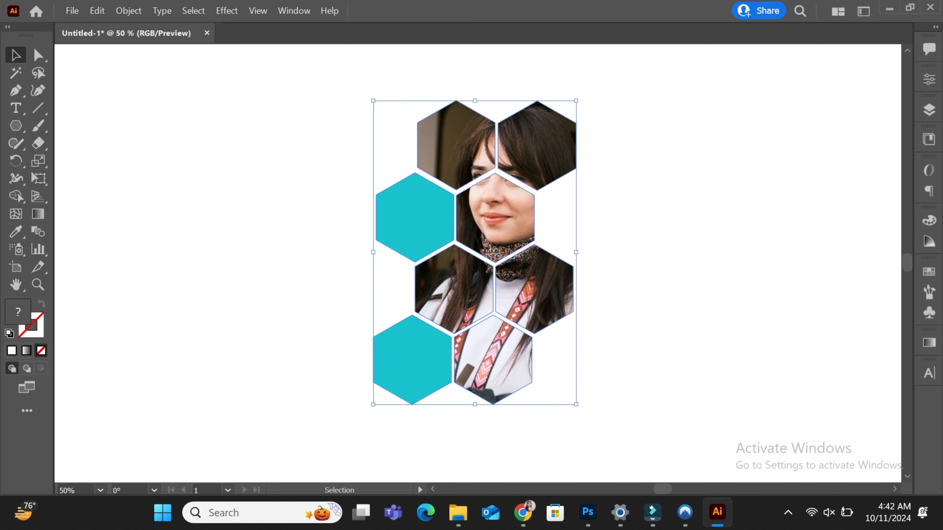
Examine the edges and gaps of the clipped photo hexagons up close from the lowest row upward, and the whole composition
{"action": "key", "text": "a"}
{"action": "key", "text": "ctrl+1"}
{"action": "key", "text": "ctrl+plus"}
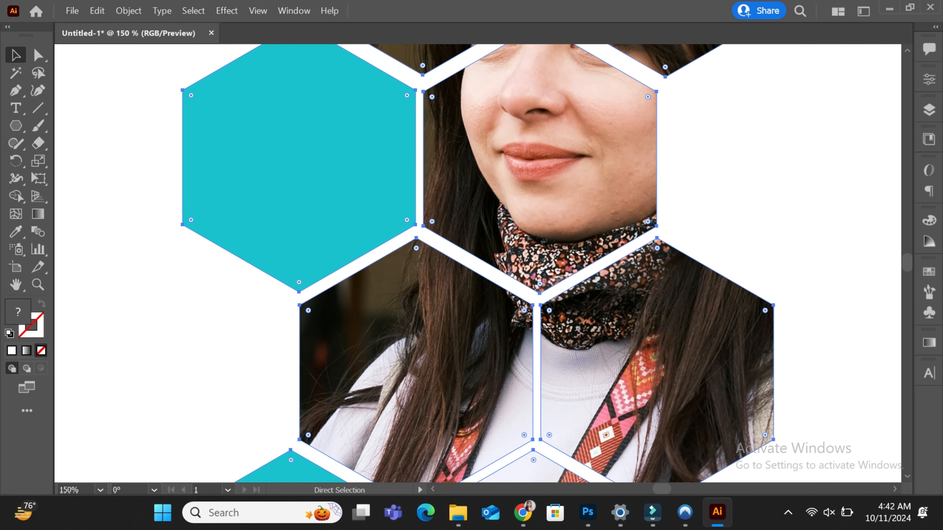
{"action": "key", "text": "v"}
{"action": "scroll", "coordinate": [478, 263], "scroll_direction": "down", "scroll_amount": 8}
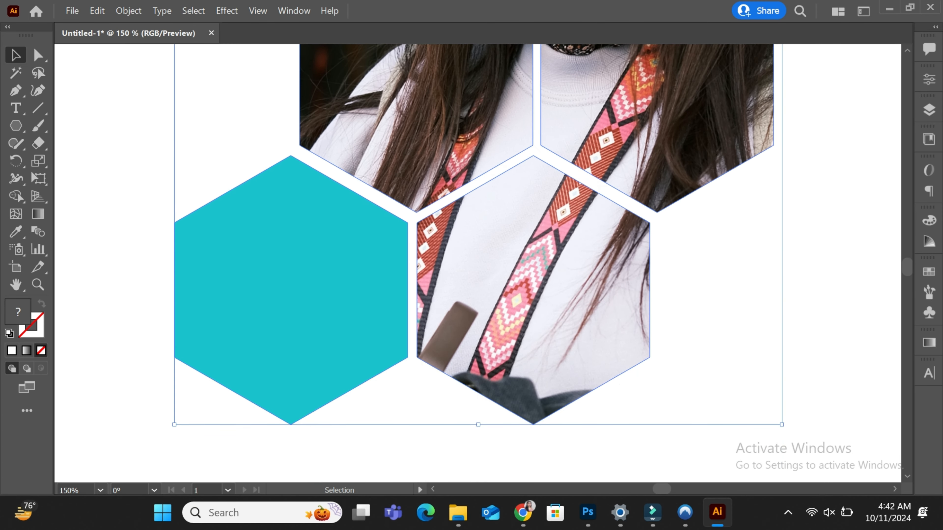
{"action": "scroll", "coordinate": [478, 263], "scroll_direction": "up", "scroll_amount": 2}
{"action": "scroll", "coordinate": [478, 263], "scroll_direction": "up", "scroll_amount": 8}
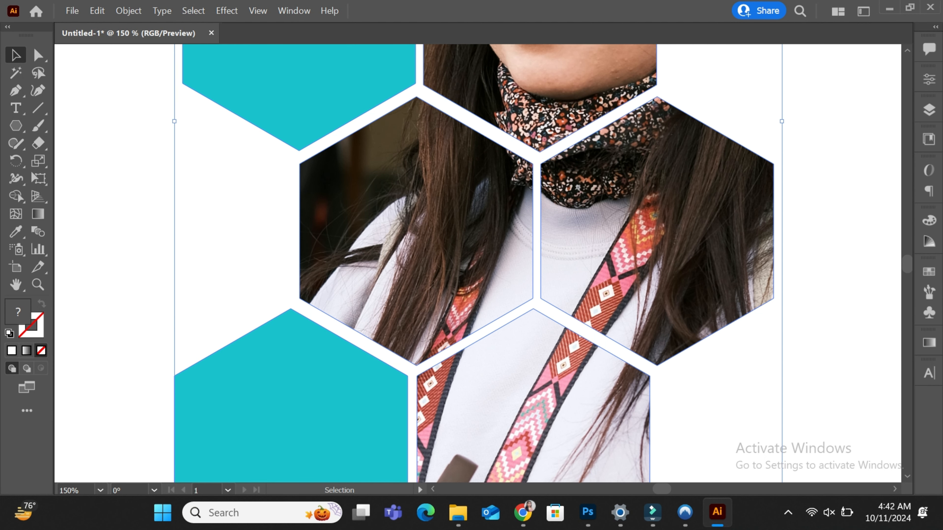
{"action": "scroll", "coordinate": [477, 263], "scroll_direction": "up", "scroll_amount": 4}
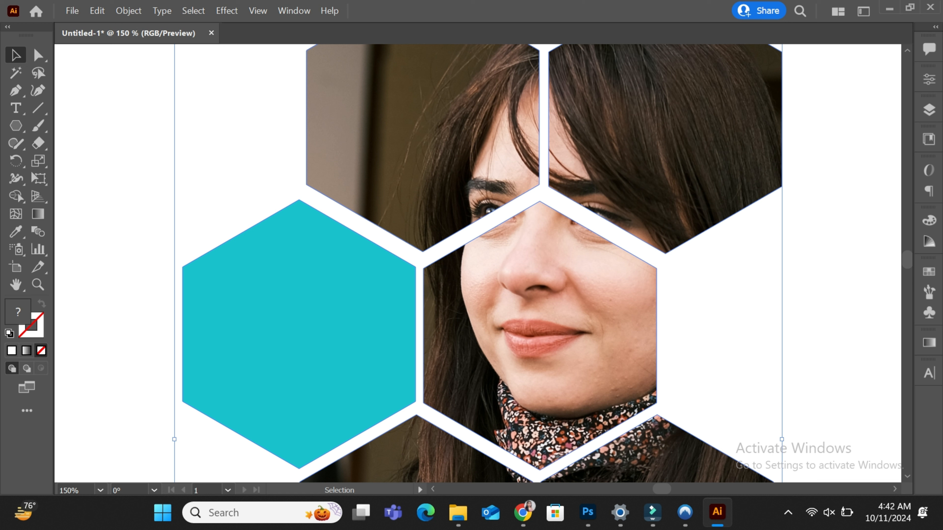
{"action": "key", "text": "ctrl+a"}
{"action": "key", "text": "ctrl+minus"}
{"action": "key", "text": "ctrl+minus"}
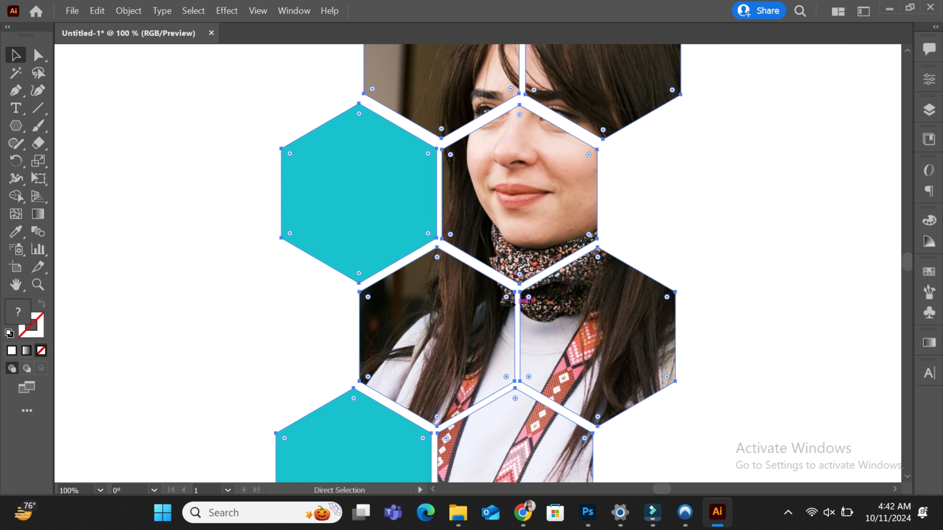
{"action": "key", "text": "v"}
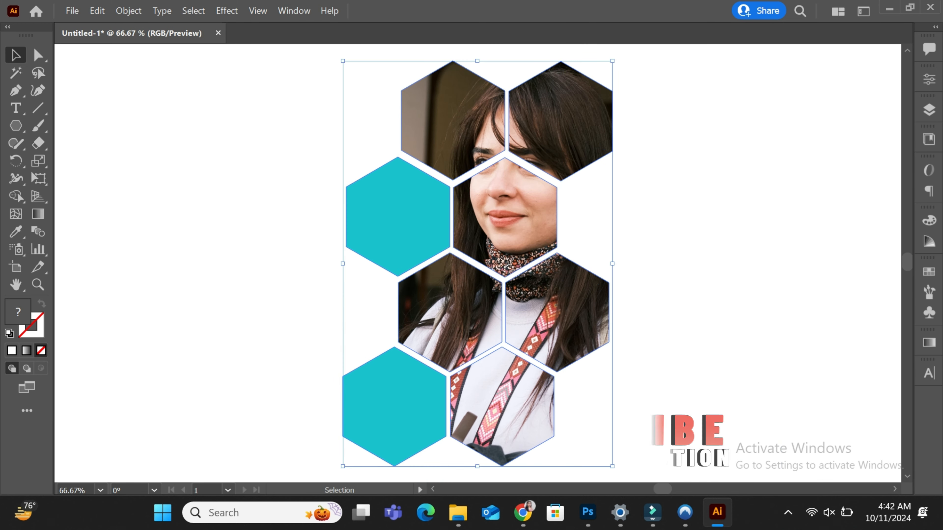
{"action": "key", "text": "ctrl+shift+a"}
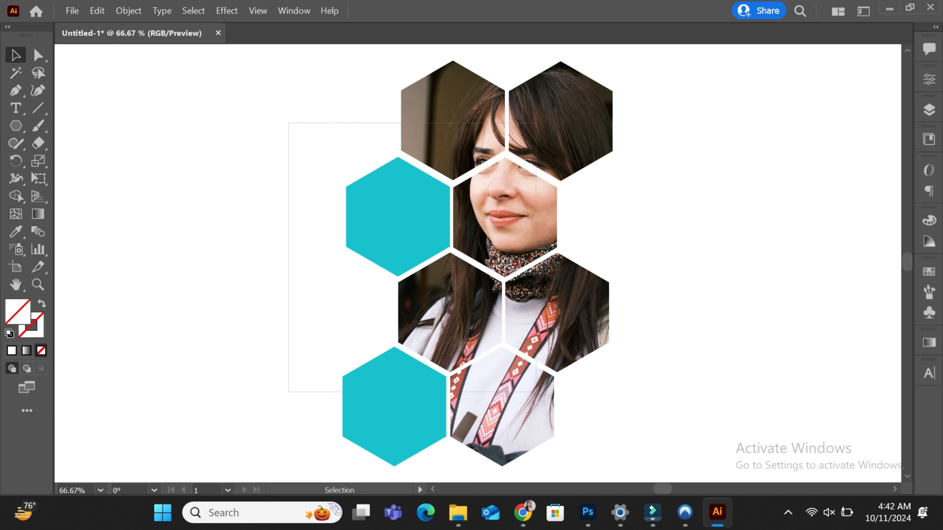
{"action": "left_click_drag", "start_coordinate": [289, 122], "coordinate": [536, 392]}
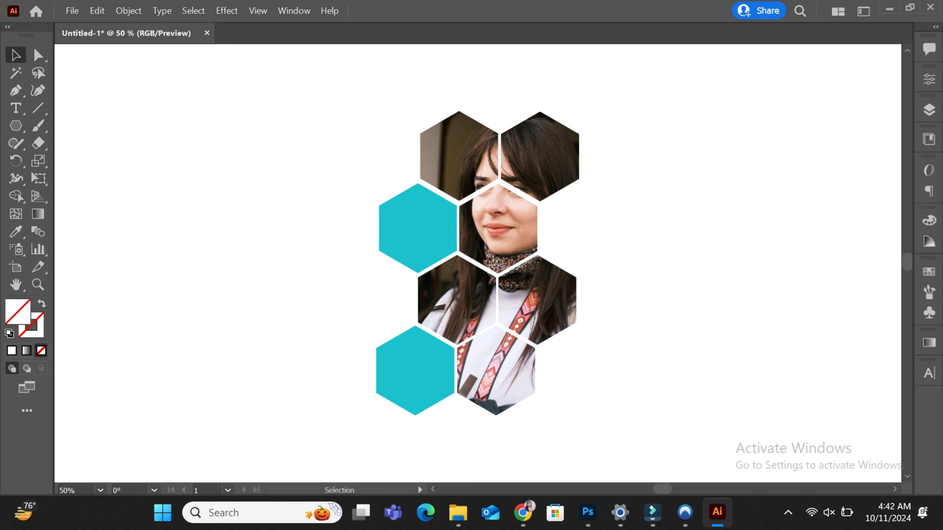